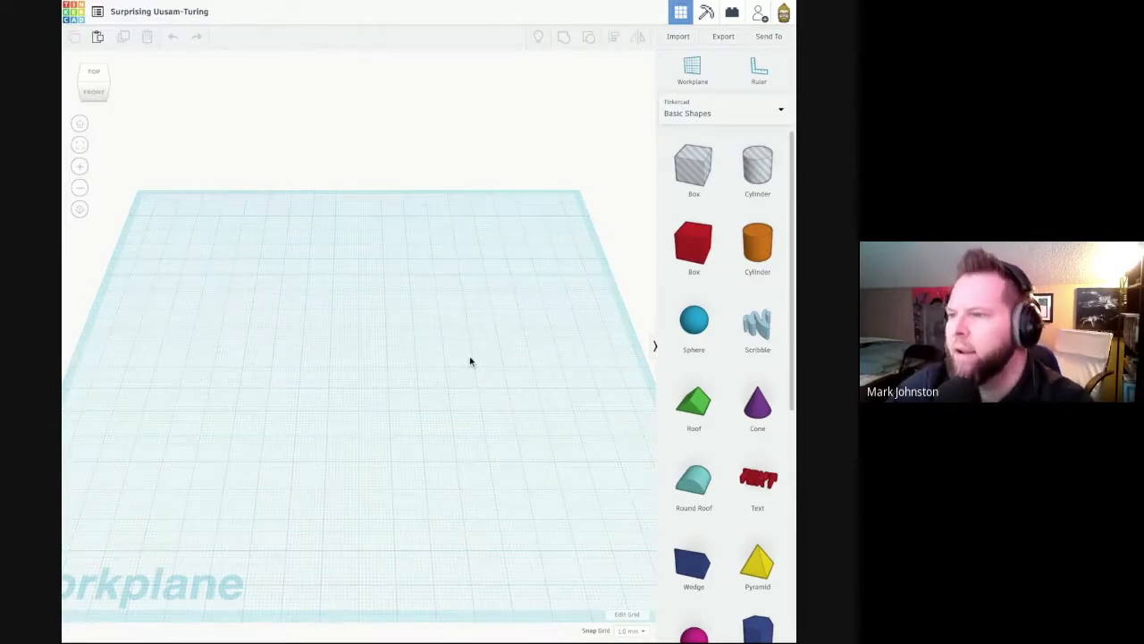
# - Set the workplane grid to inches with the Makerbot Replicator Mini+ preset and update the grid
pyautogui.click(626, 616)
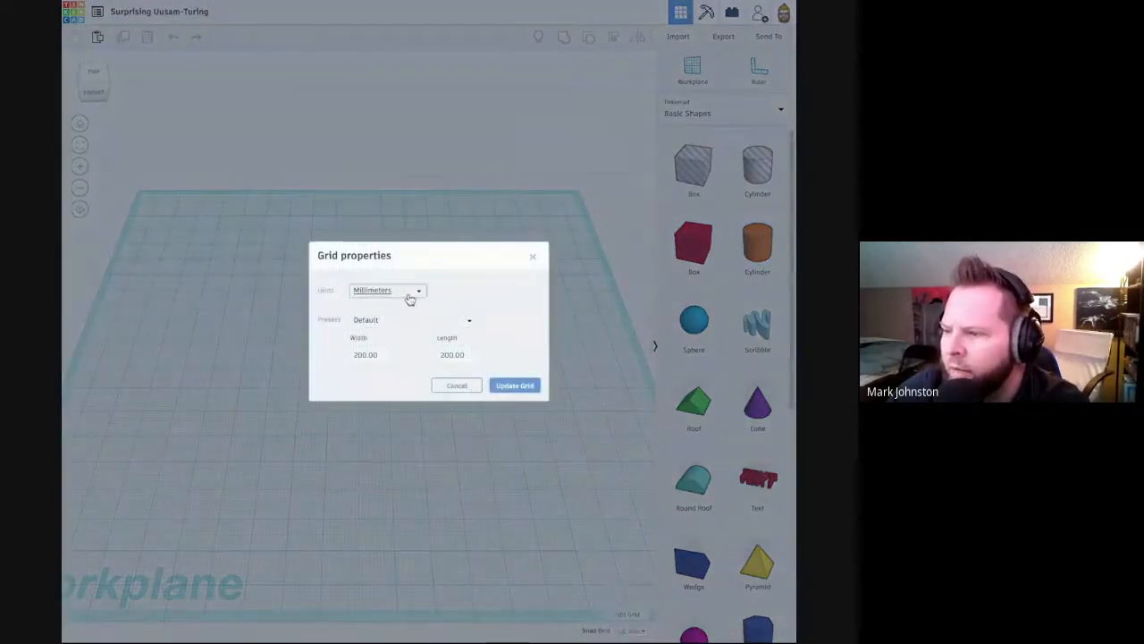
pyautogui.click(407, 295)
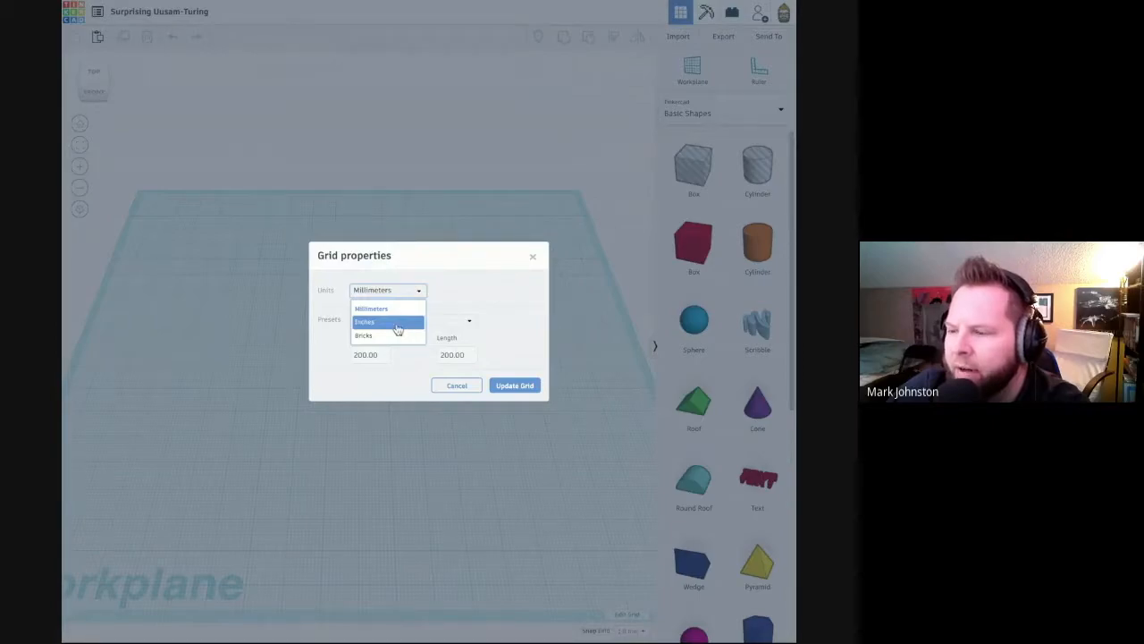
pyautogui.click(398, 329)
pyautogui.click(408, 324)
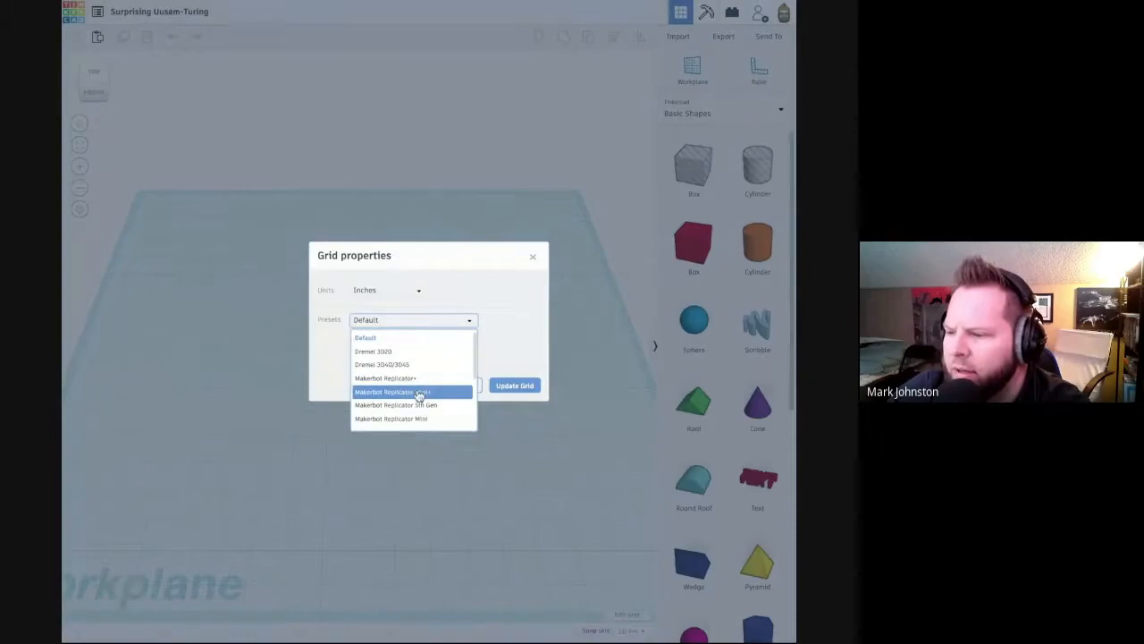
pyautogui.click(420, 393)
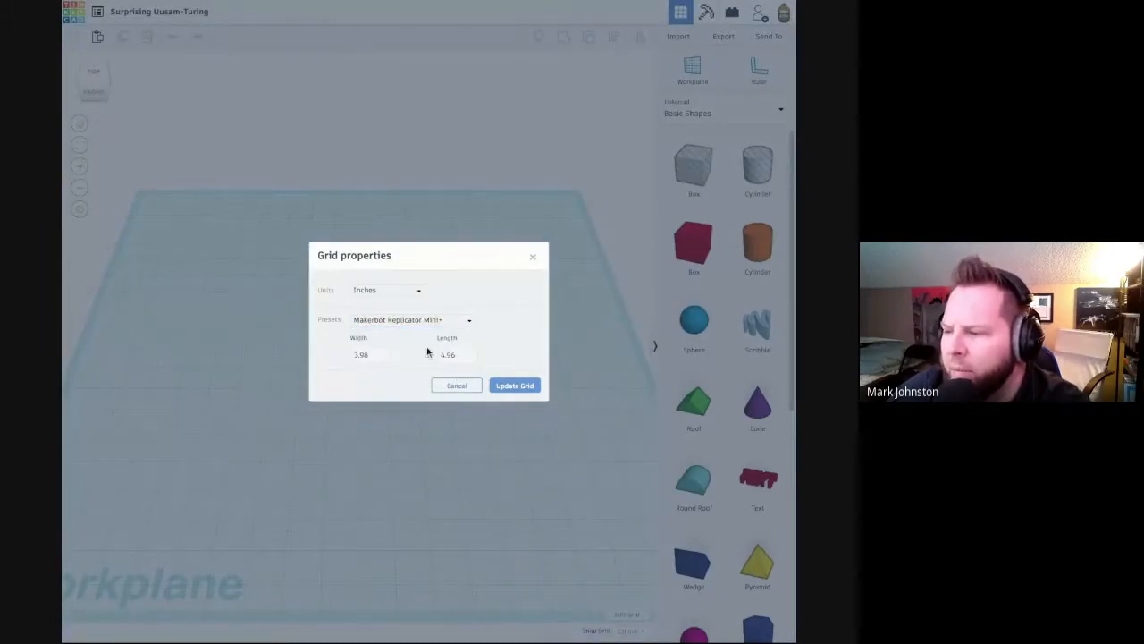
pyautogui.click(514, 386)
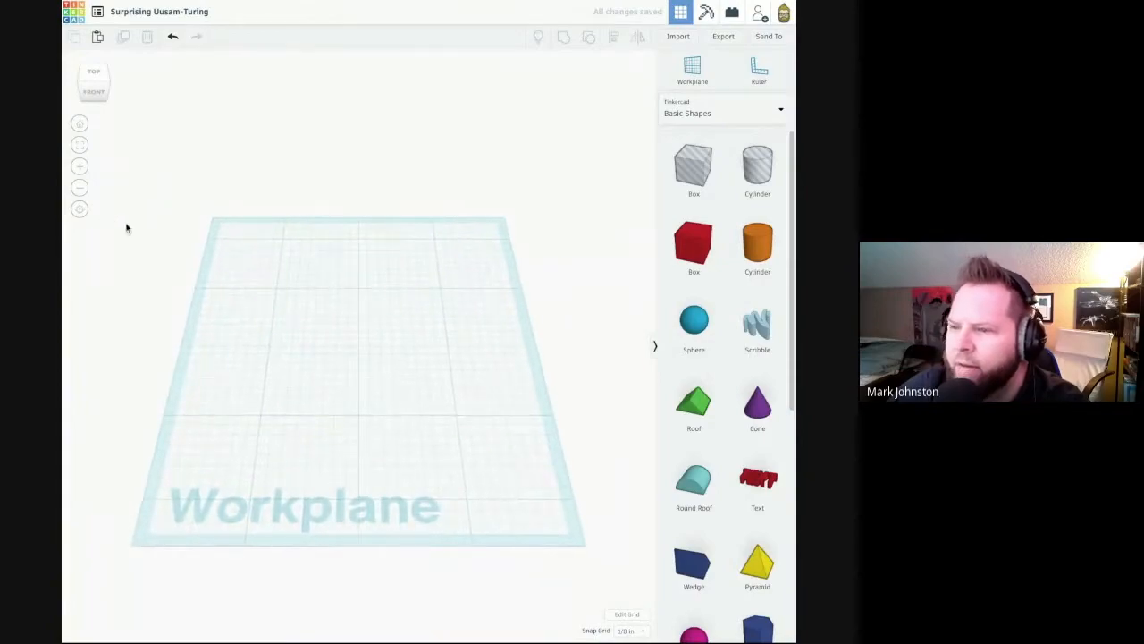
# - Place a sphere at the centre of the workplane and scale it proportionally to 3¾ in wide and long
pyautogui.click(79, 210)
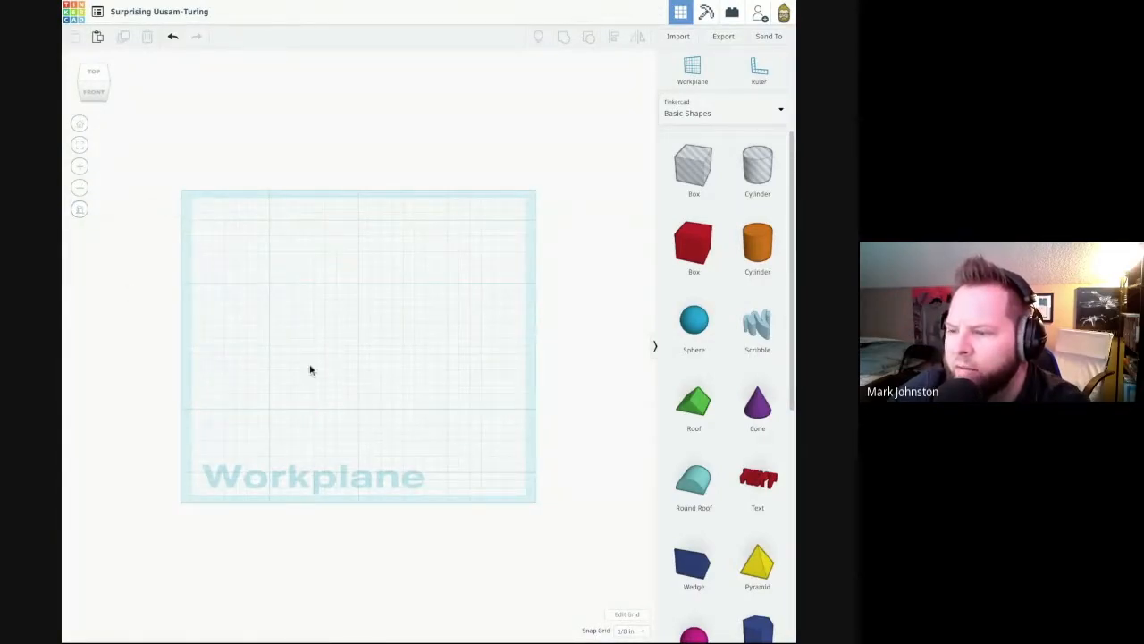
pyautogui.click(95, 80)
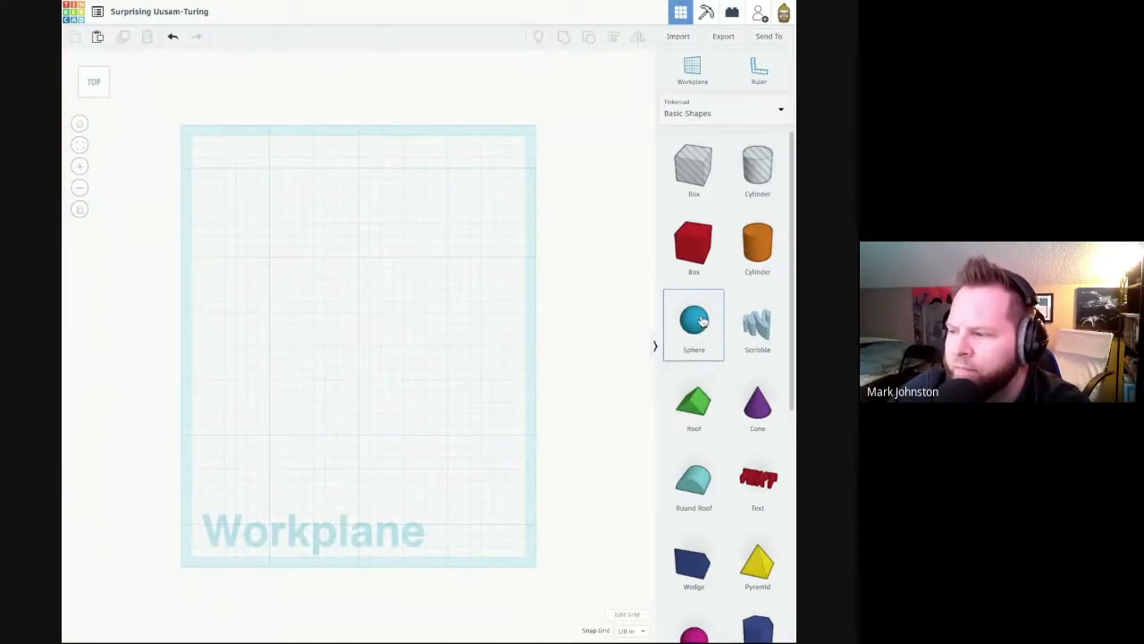
pyautogui.moveTo(703, 321); pyautogui.dragTo(362, 346)
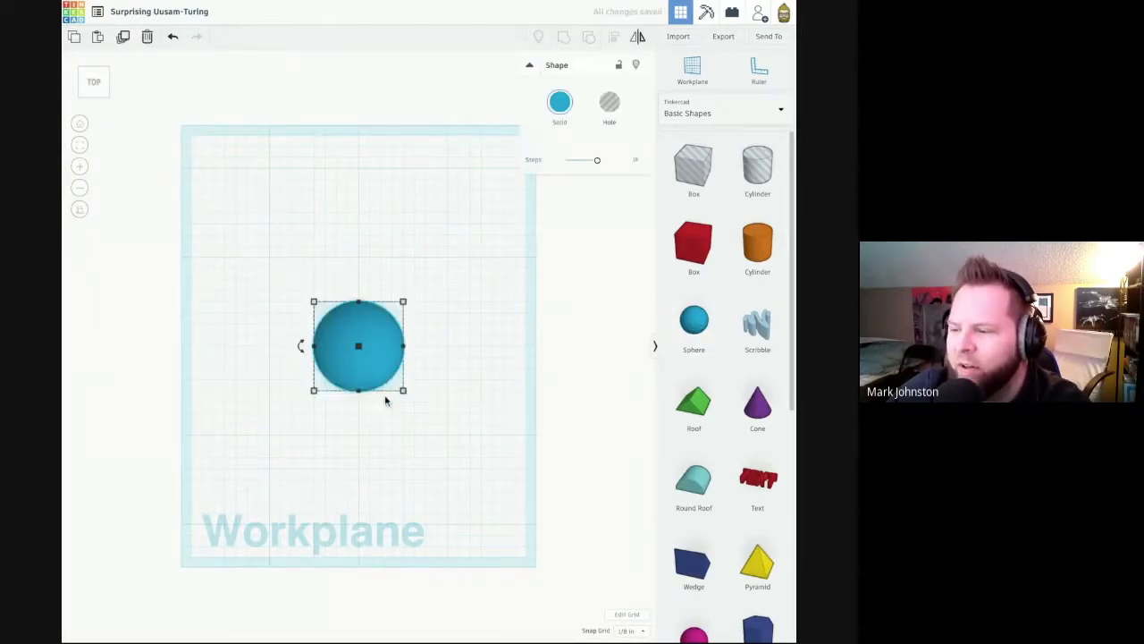
pyautogui.keyDown('shift'); pyautogui.moveTo(404, 392); pyautogui.dragTo(525, 513); pyautogui.keyUp('shift')
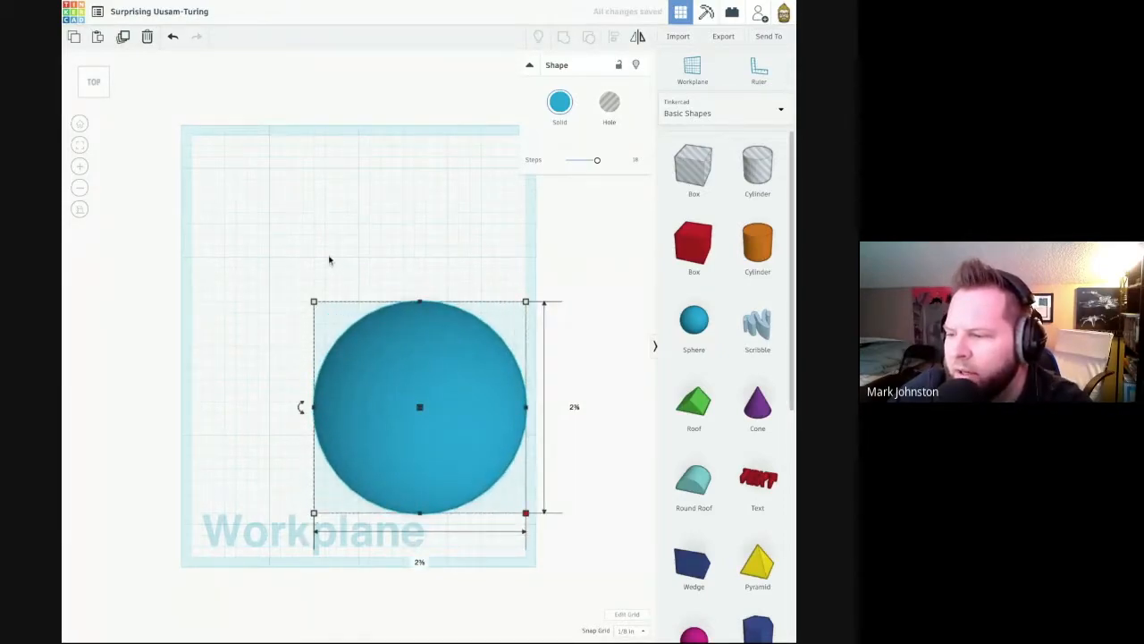
pyautogui.keyDown('shift'); pyautogui.moveTo(313, 301); pyautogui.dragTo(190, 179); pyautogui.keyUp('shift')
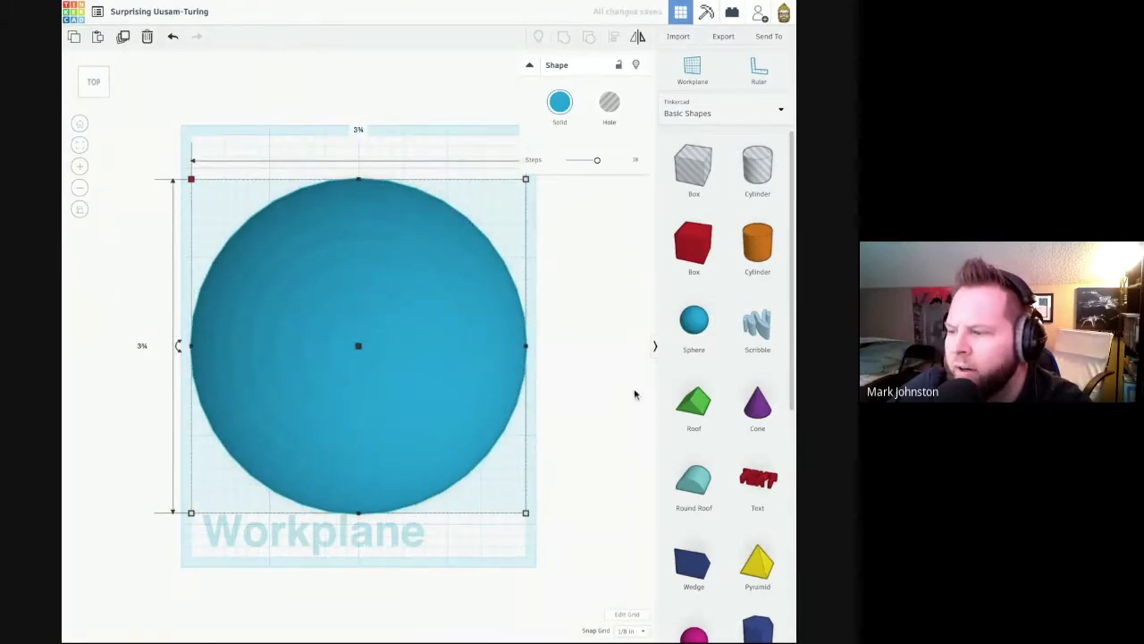
# - Raise the sphere's Steps value to 24 for a smoother surface
pyautogui.click(560, 409)
pyautogui.moveTo(562, 413); pyautogui.dragTo(561, 380, button='right')
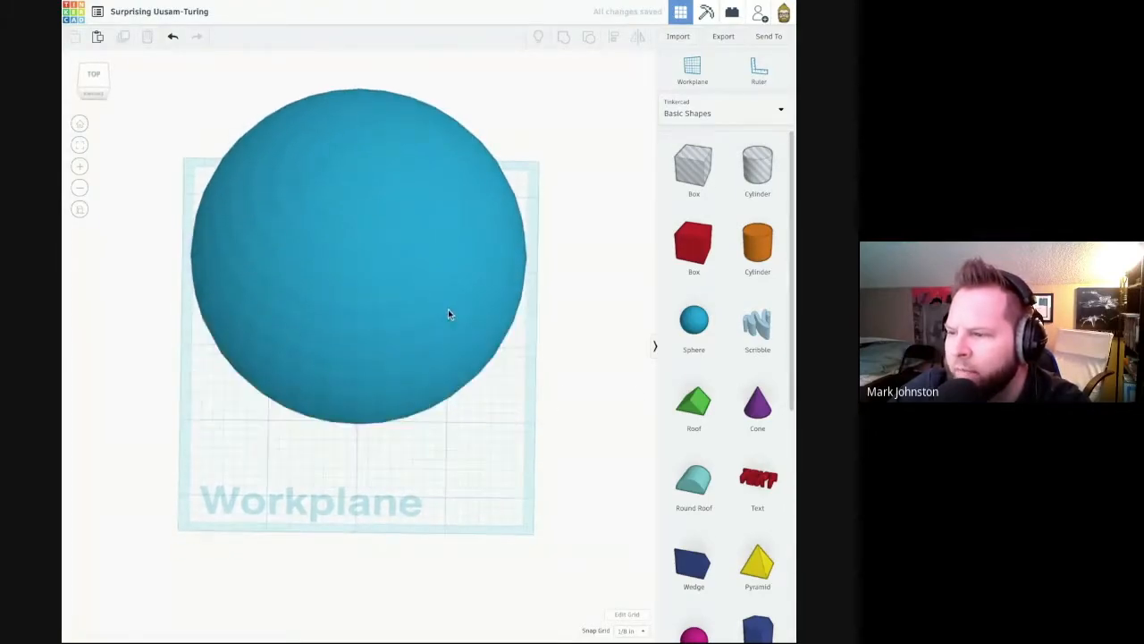
pyautogui.click(449, 310)
pyautogui.moveTo(596, 167); pyautogui.dragTo(611, 161)
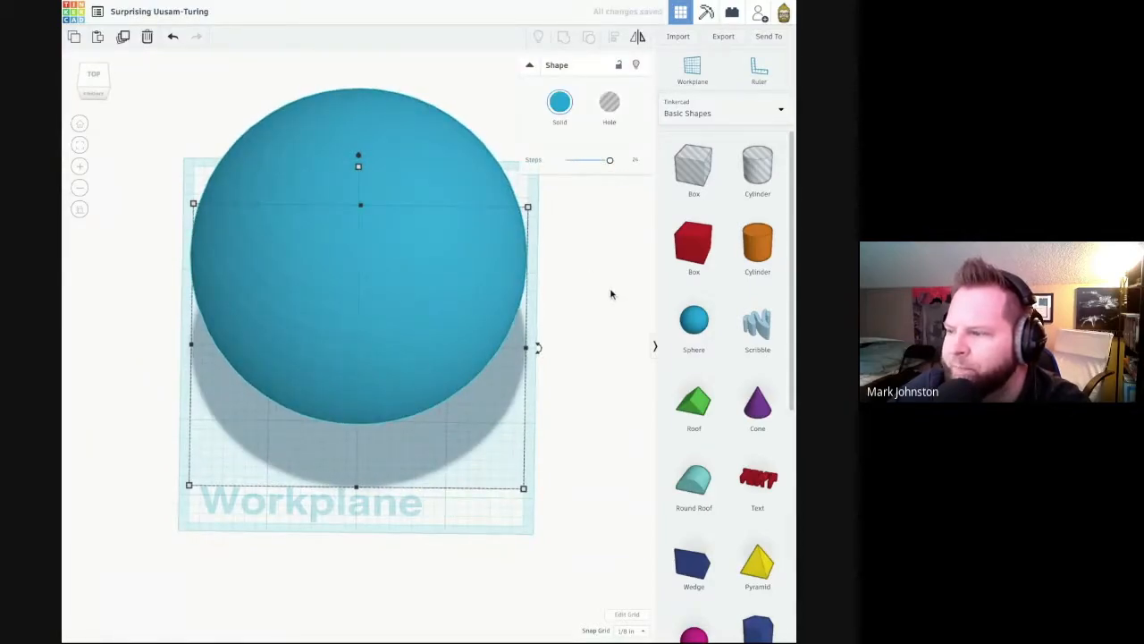
pyautogui.click(585, 391)
# - Place a box hole covering the sphere's whole footprint on the workplane and set its height to ½ in
pyautogui.moveTo(584, 409); pyautogui.dragTo(558, 300, button='right')
pyautogui.scroll(3, 580, 324)
pyautogui.scroll(-5, 580, 323)
pyautogui.moveTo(538, 338); pyautogui.dragTo(537, 344, button='right')
pyautogui.click(97, 80)
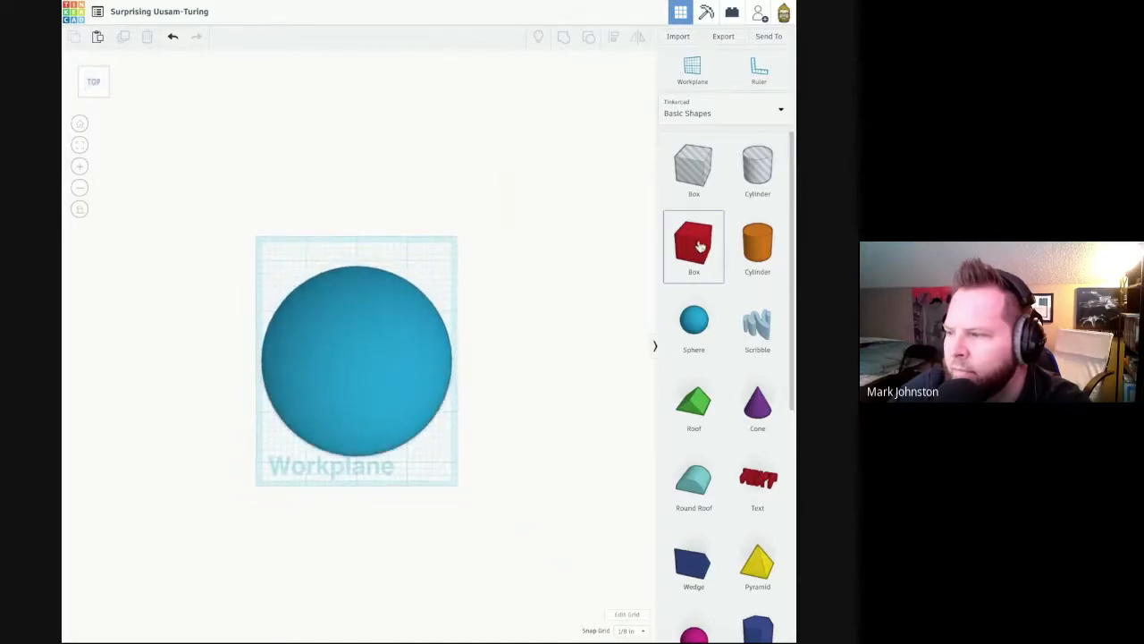
pyautogui.moveTo(695, 179)
pyautogui.mouseDown()
pyautogui.moveTo(114, 297)
pyautogui.moveTo(285, 266)
pyautogui.moveTo(470, 491)
pyautogui.moveTo(452, 477)
pyautogui.moveTo(463, 481)
pyautogui.mouseUp()
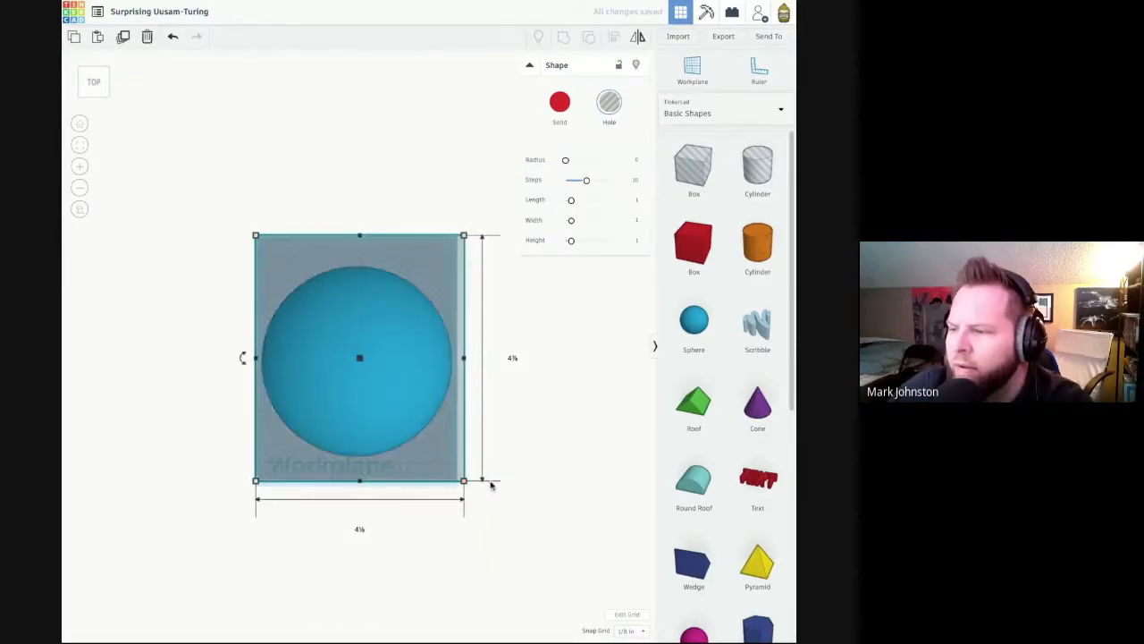
pyautogui.click(97, 103)
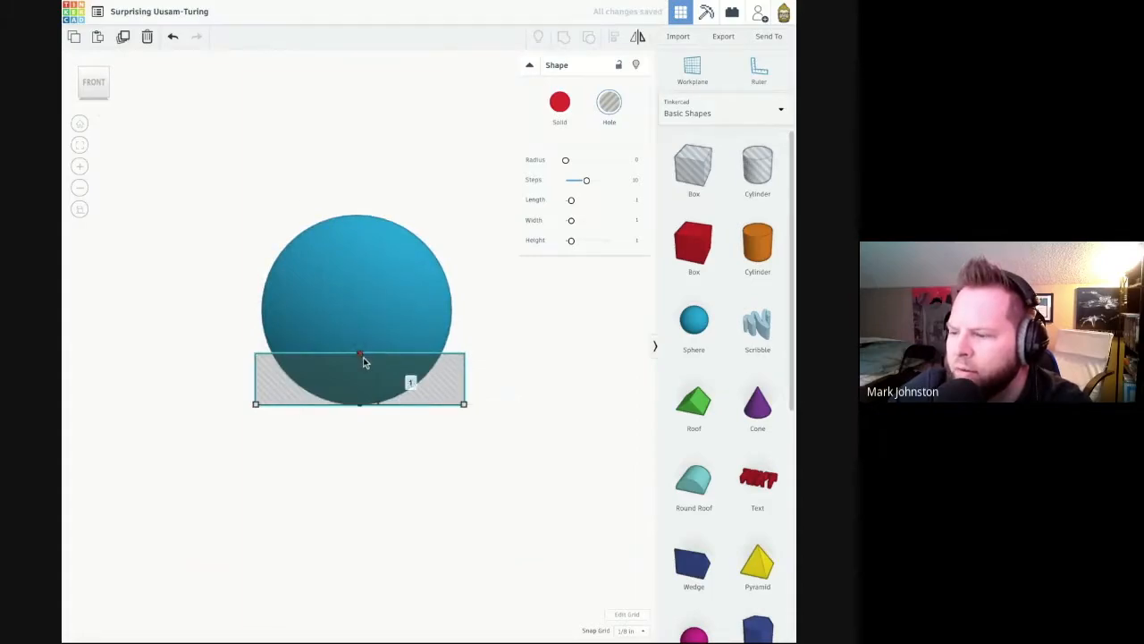
pyautogui.moveTo(362, 356); pyautogui.dragTo(362, 381)
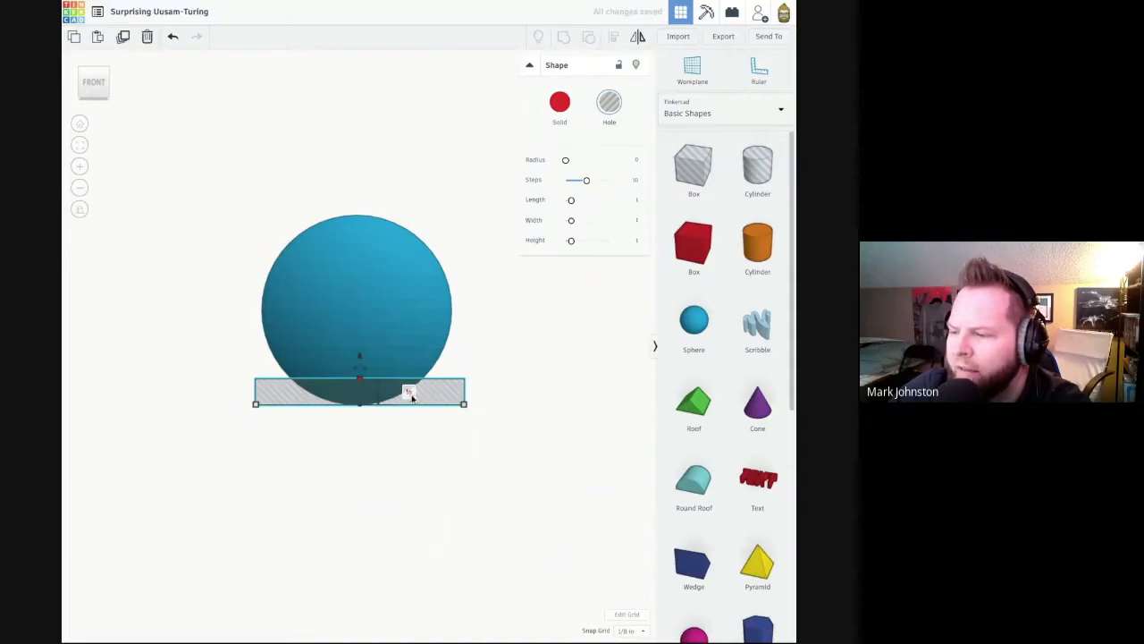
# - Group the sphere with the box hole to cut its bottom flat, and drop the result onto the workplane
pyautogui.click(491, 434)
pyautogui.moveTo(205, 161); pyautogui.dragTo(508, 443)
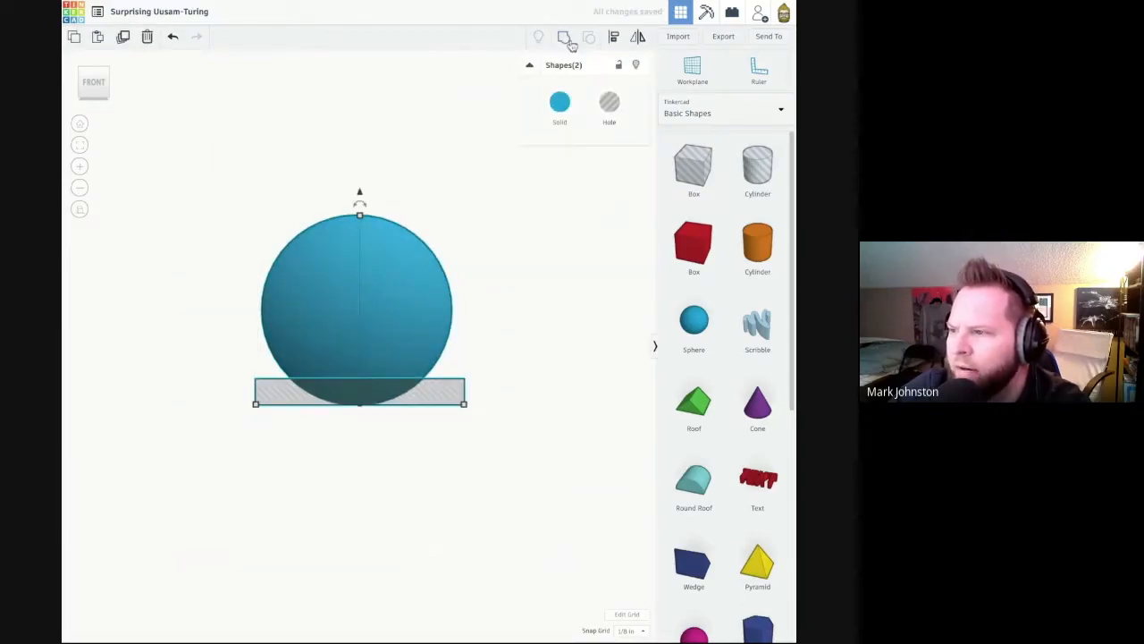
pyautogui.click(565, 38)
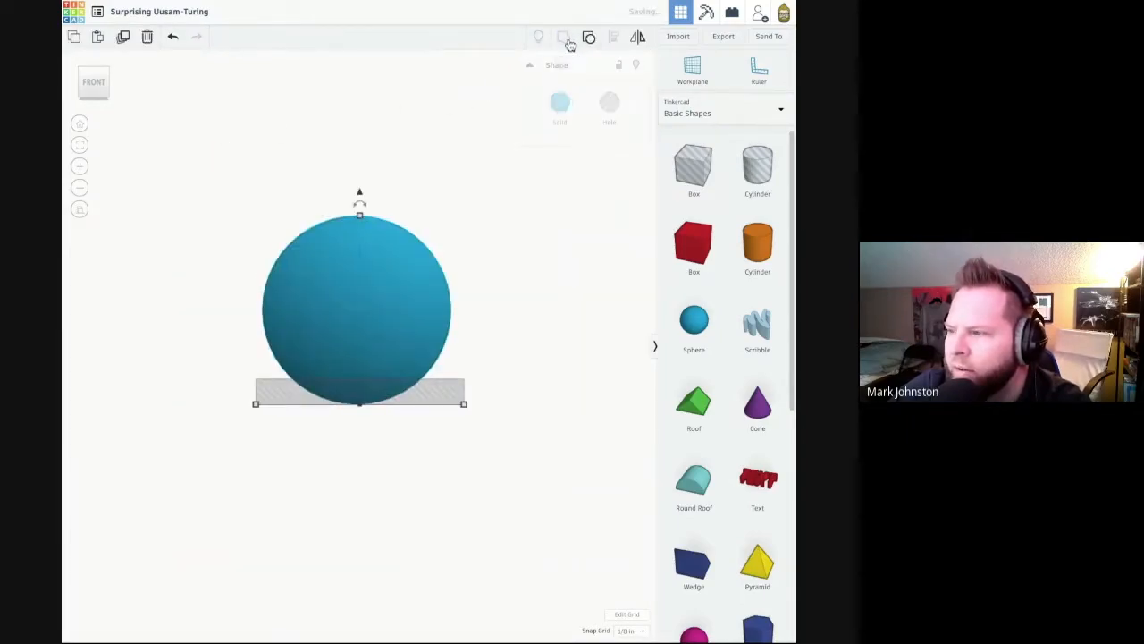
pyautogui.click(496, 273)
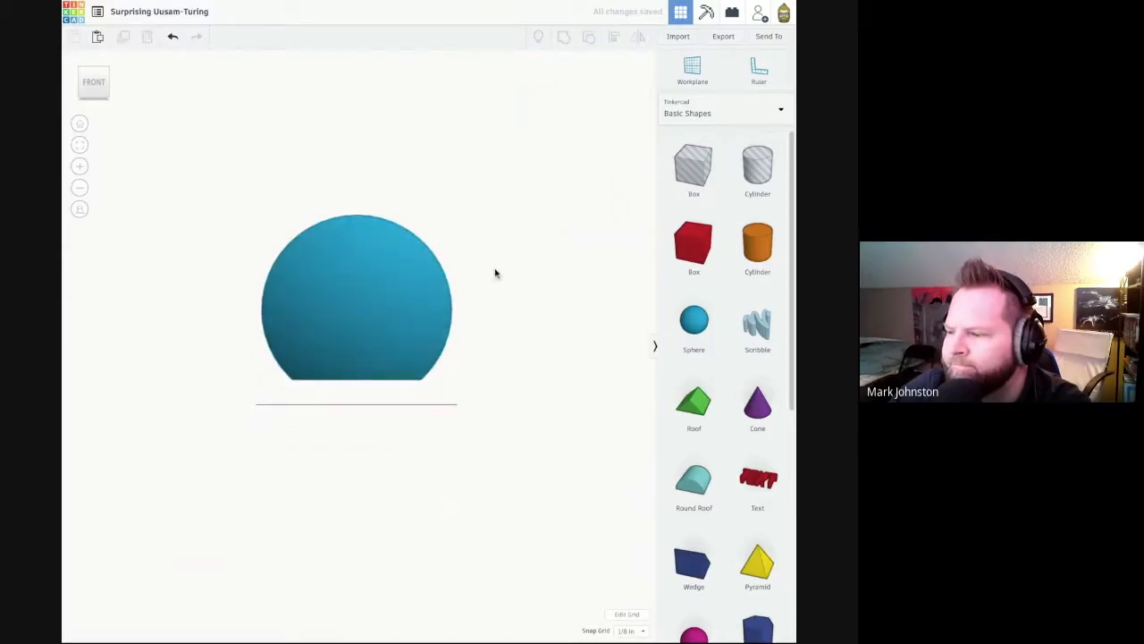
pyautogui.click(419, 305)
pyautogui.press('d')
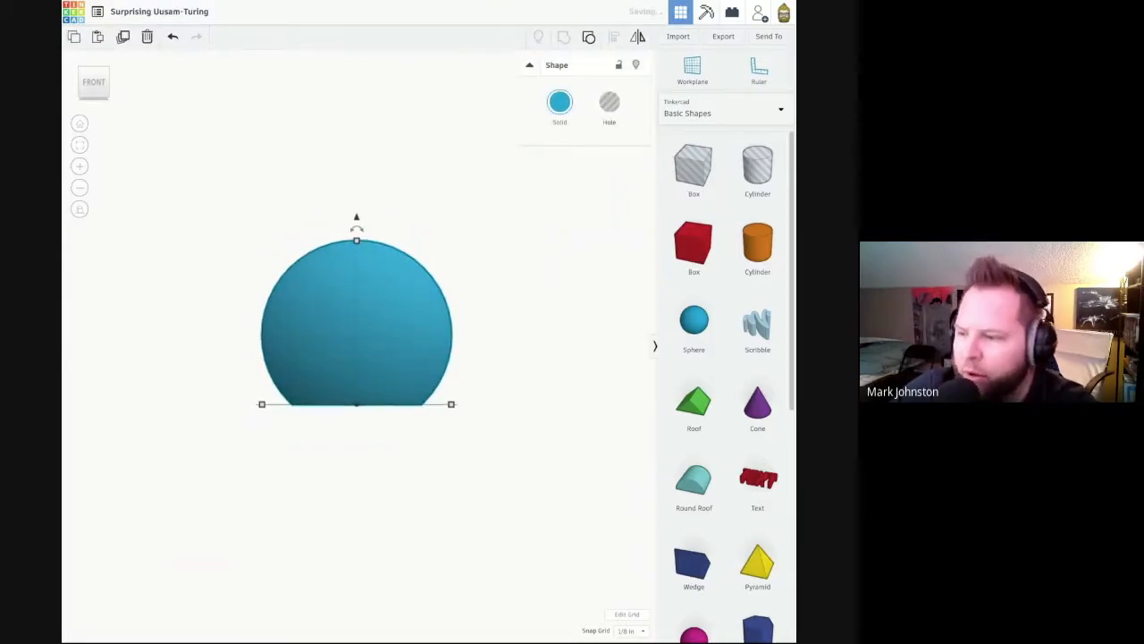
# - Place another box hole on the workplane and stretch it beyond the flattened sphere on all sides
pyautogui.click(490, 280)
pyautogui.moveTo(490, 280); pyautogui.dragTo(485, 336, button='right')
pyautogui.moveTo(694, 165); pyautogui.dragTo(444, 469)
pyautogui.moveTo(391, 430); pyautogui.dragTo(243, 277)
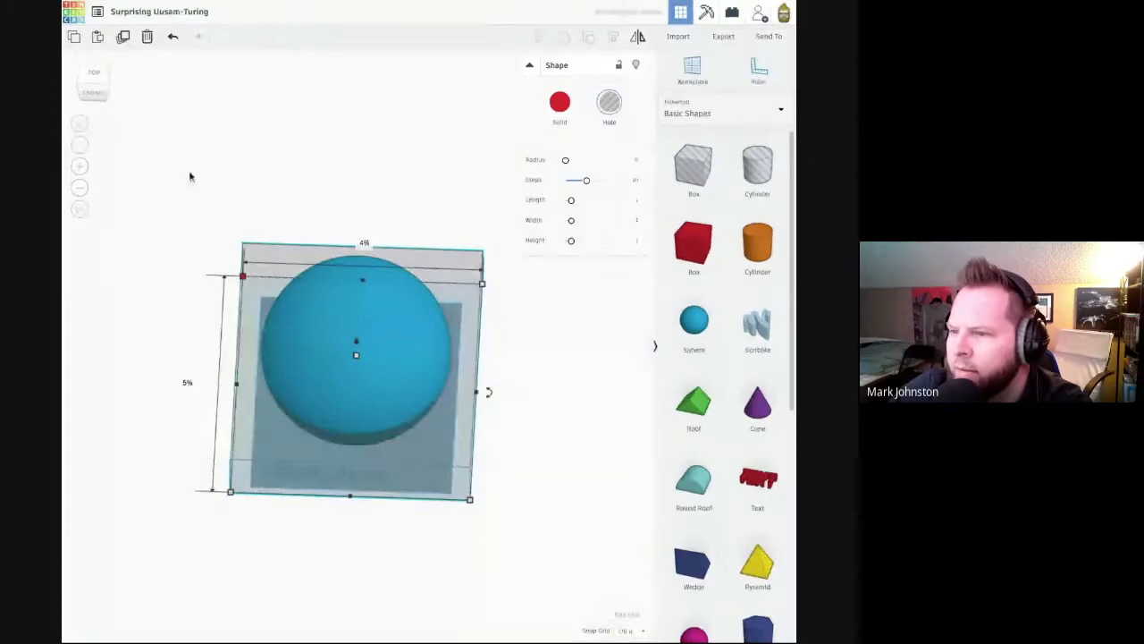
# - Raise the box hole 3 in above the workplane so it overlaps the sphere's top
pyautogui.click(93, 93)
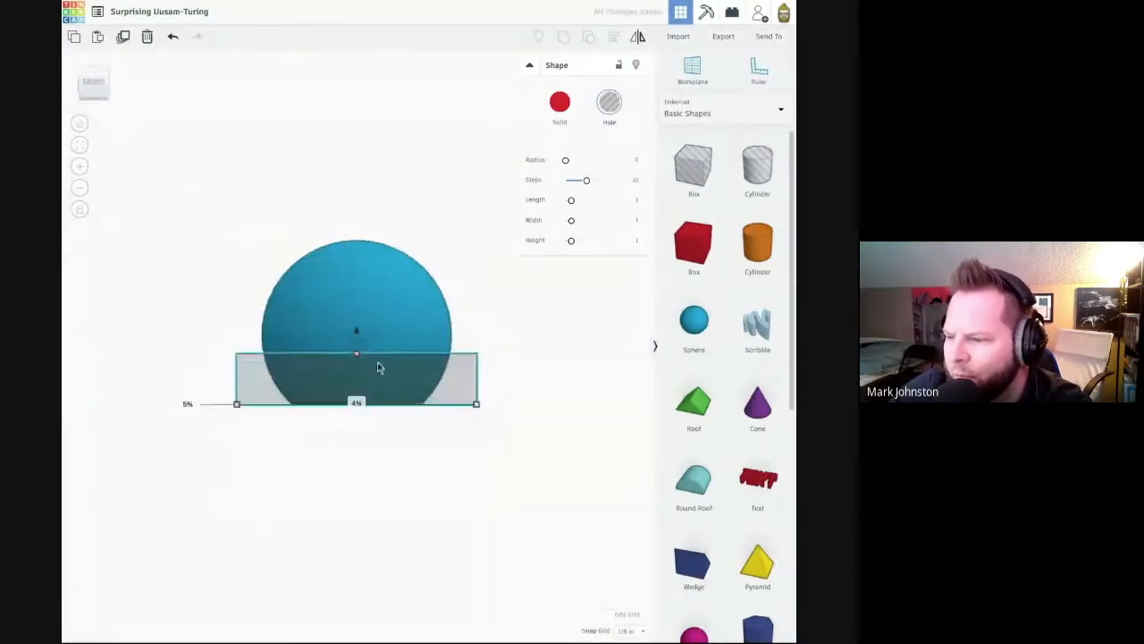
pyautogui.click(357, 337)
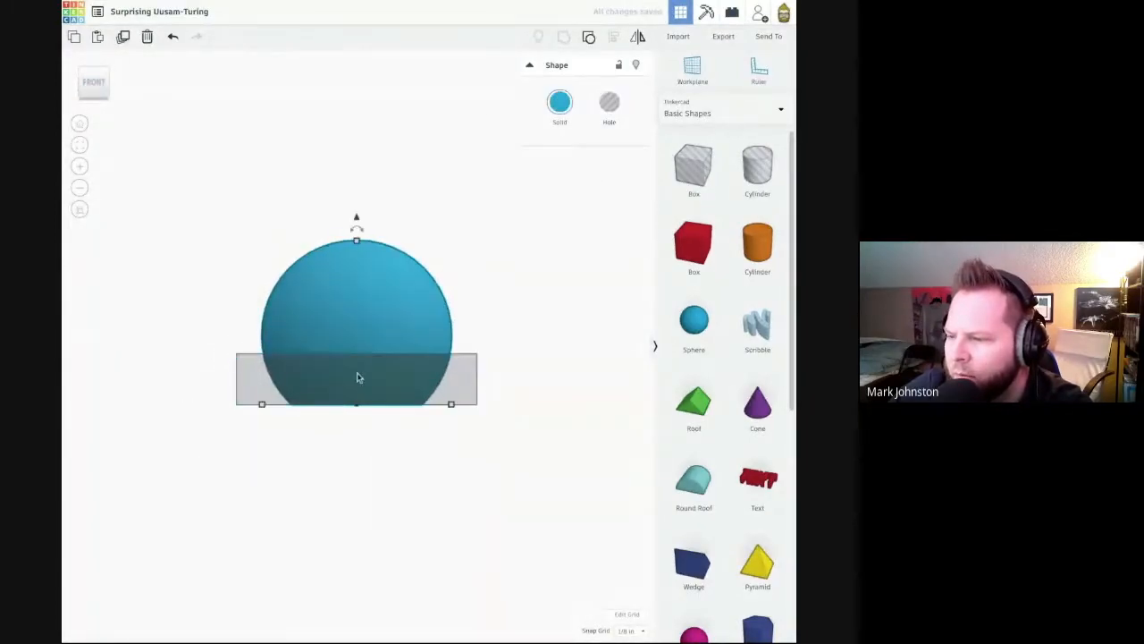
pyautogui.click(254, 382)
pyautogui.moveTo(357, 332); pyautogui.dragTo(357, 176)
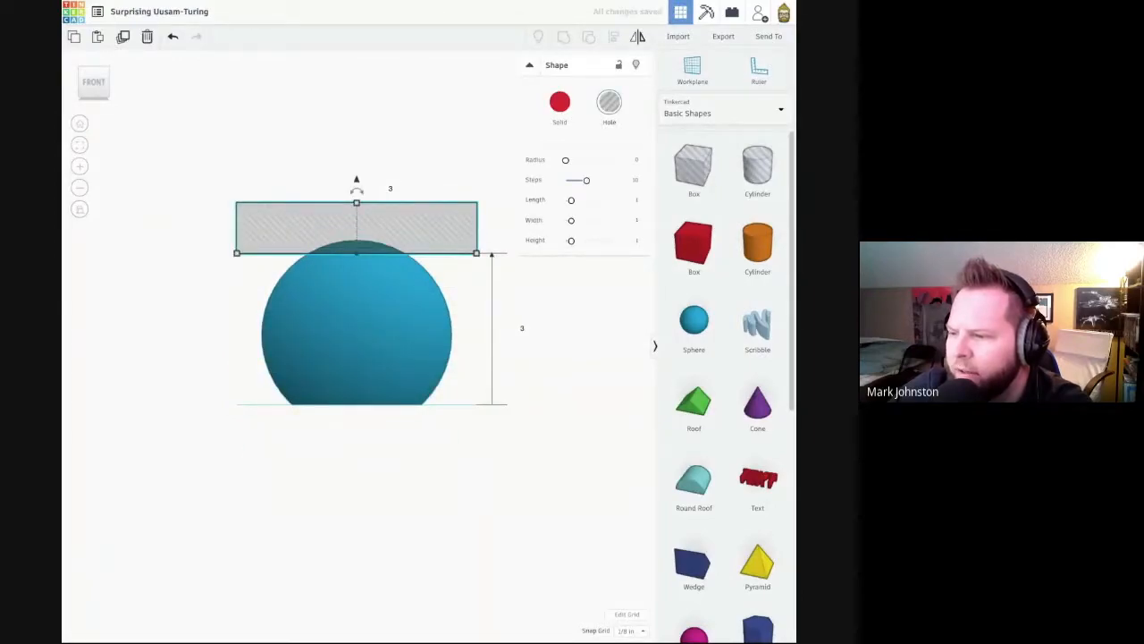
# - Group the sphere with the raised box hole to cut its top flat
pyautogui.click(235, 169)
pyautogui.moveTo(212, 170); pyautogui.dragTo(518, 429)
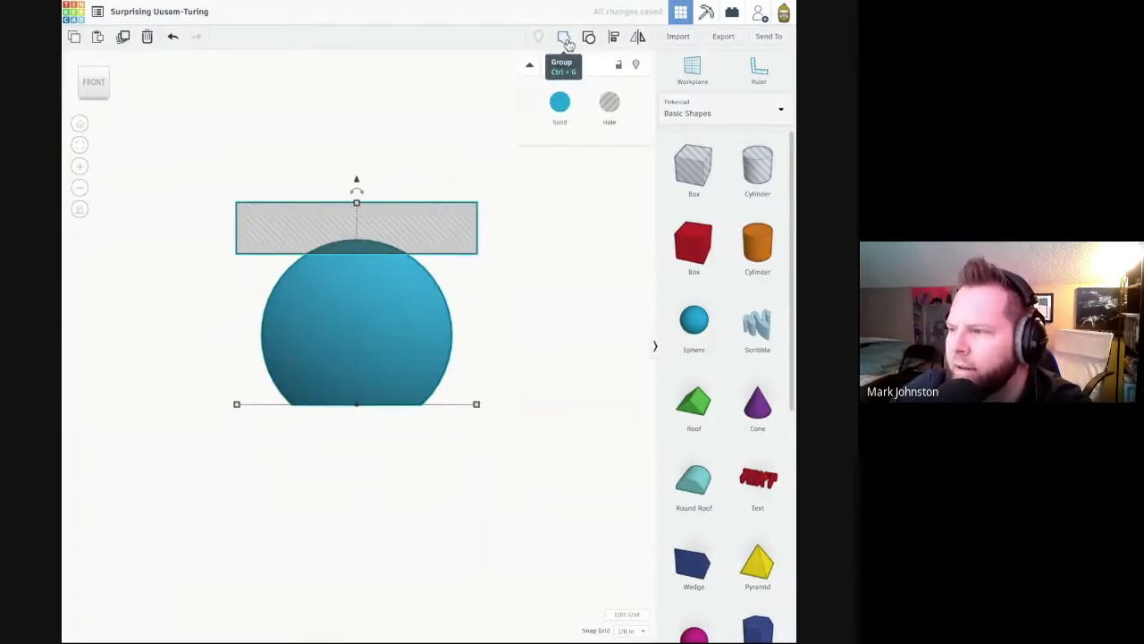
pyautogui.click(563, 37)
pyautogui.moveTo(540, 297); pyautogui.dragTo(530, 414, button='right')
pyautogui.scroll(2, 528, 416)
pyautogui.scroll(-2, 529, 417)
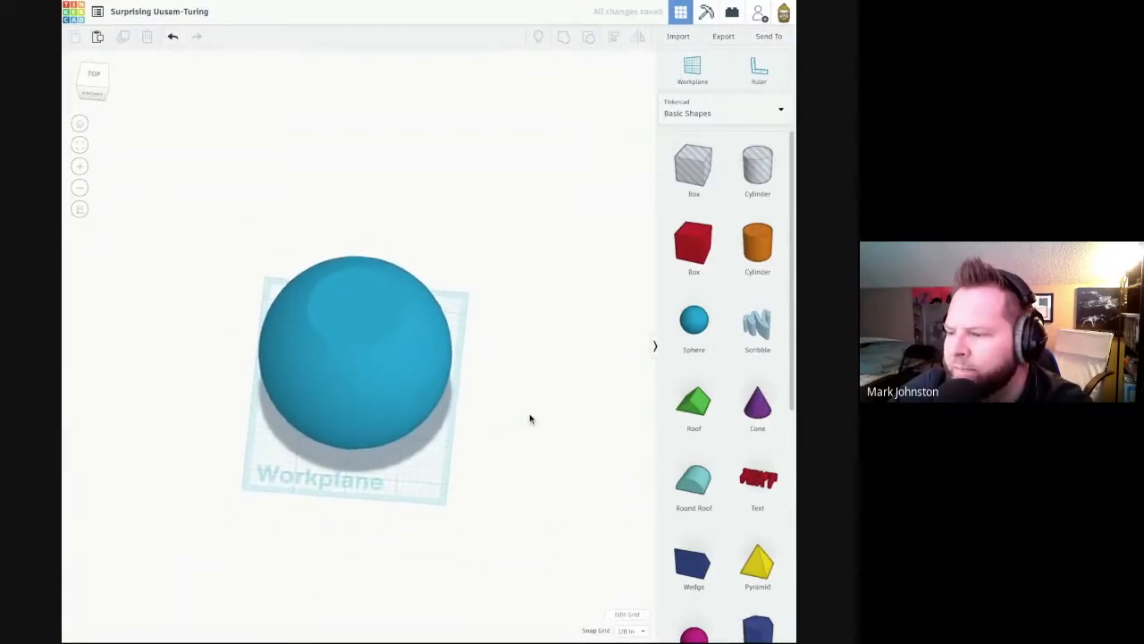
# - Duplicate the trimmed sphere in place, turn the copy into a hole, and scale it down slightly about its centre
pyautogui.click(387, 405)
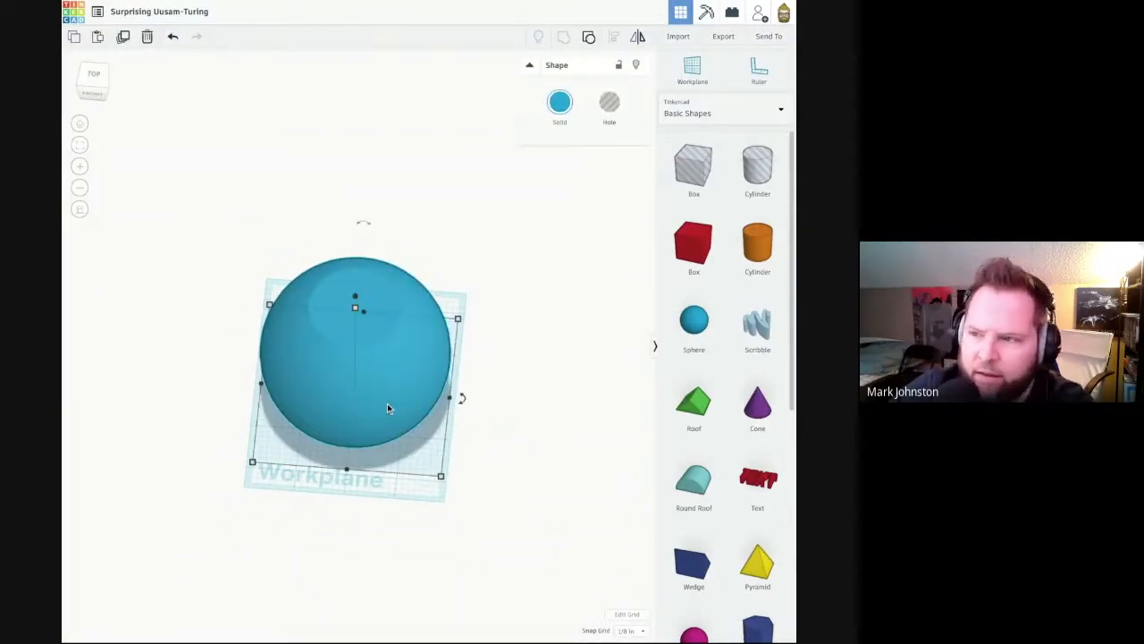
pyautogui.click(123, 38)
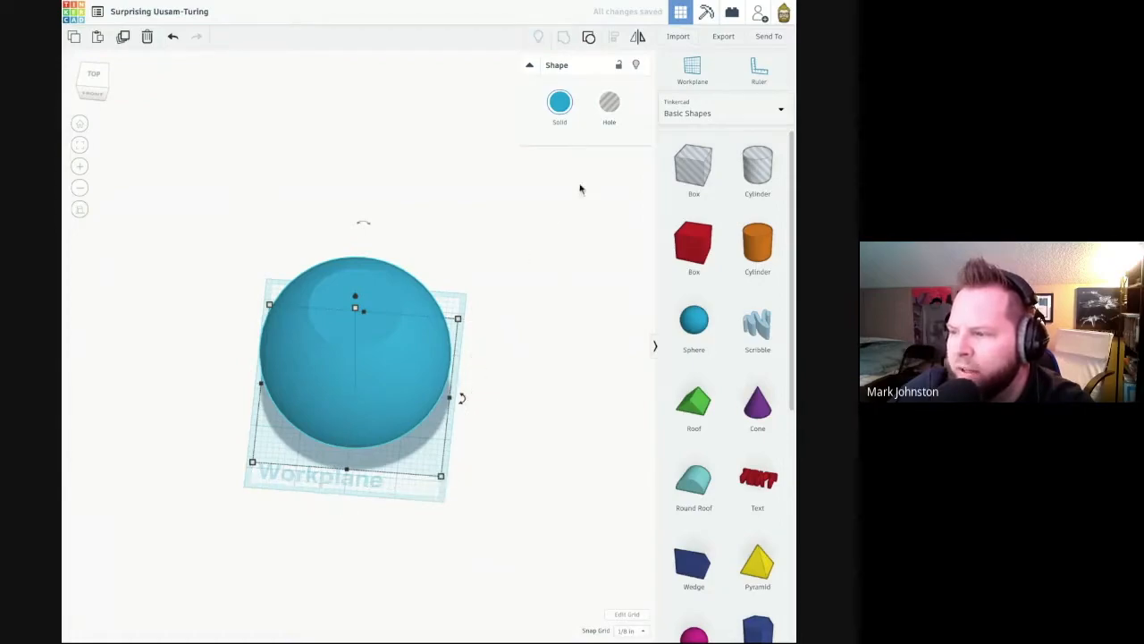
pyautogui.click(609, 102)
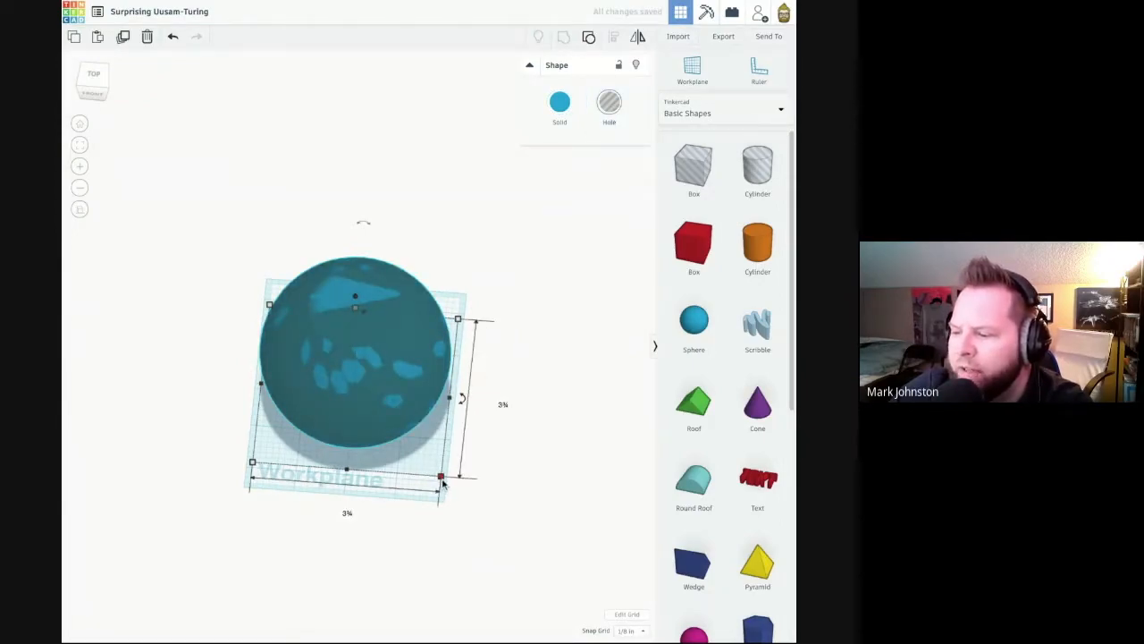
pyautogui.moveTo(442, 481); pyautogui.dragTo(430, 465)
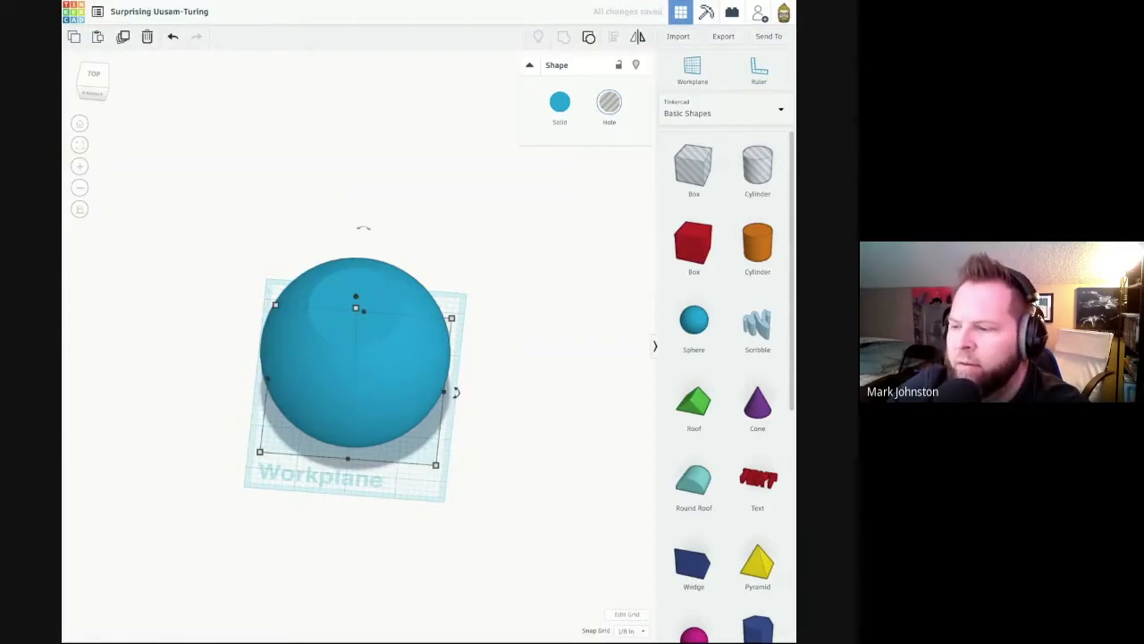
# - Raise the smaller sphere hole ⅛ in above the workplane inside the solid sphere
pyautogui.click(93, 79)
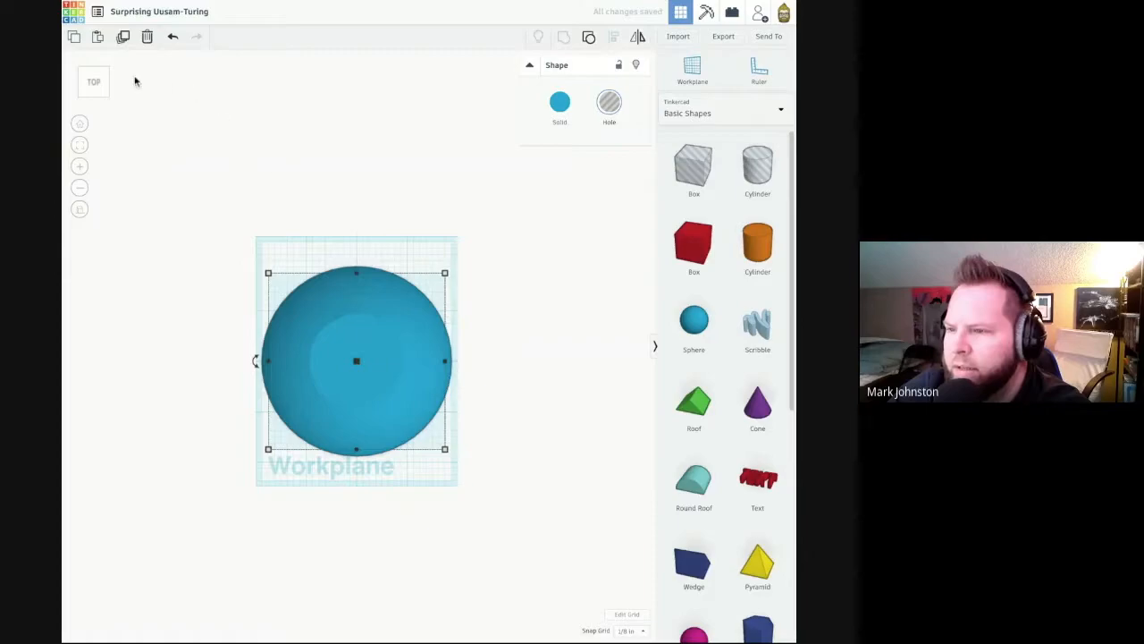
pyautogui.click(93, 102)
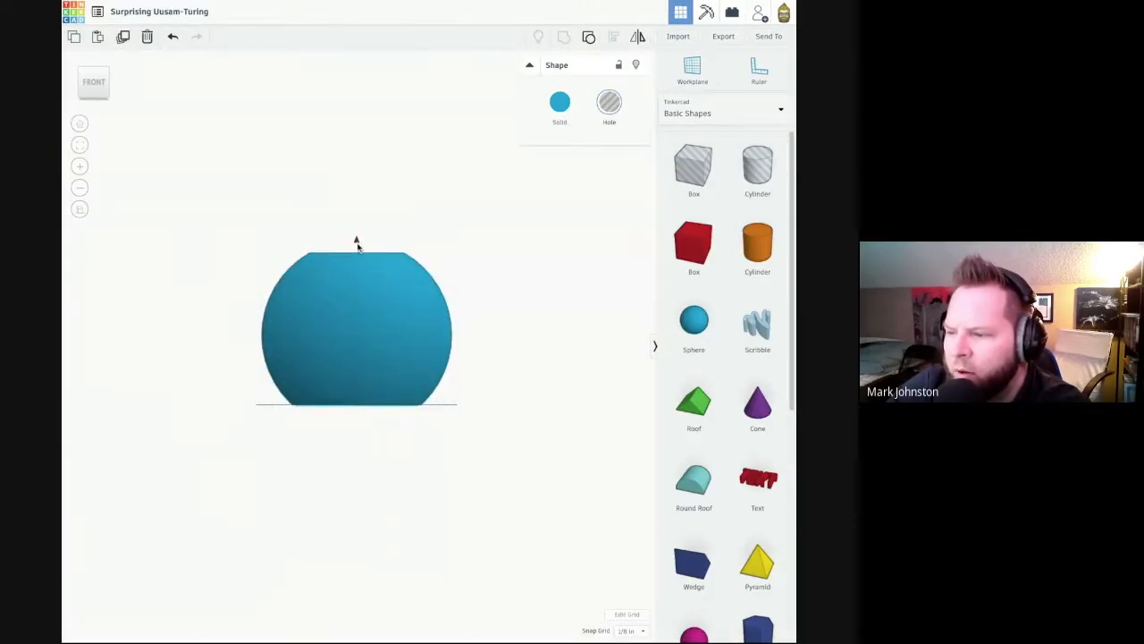
pyautogui.moveTo(357, 245); pyautogui.dragTo(358, 244)
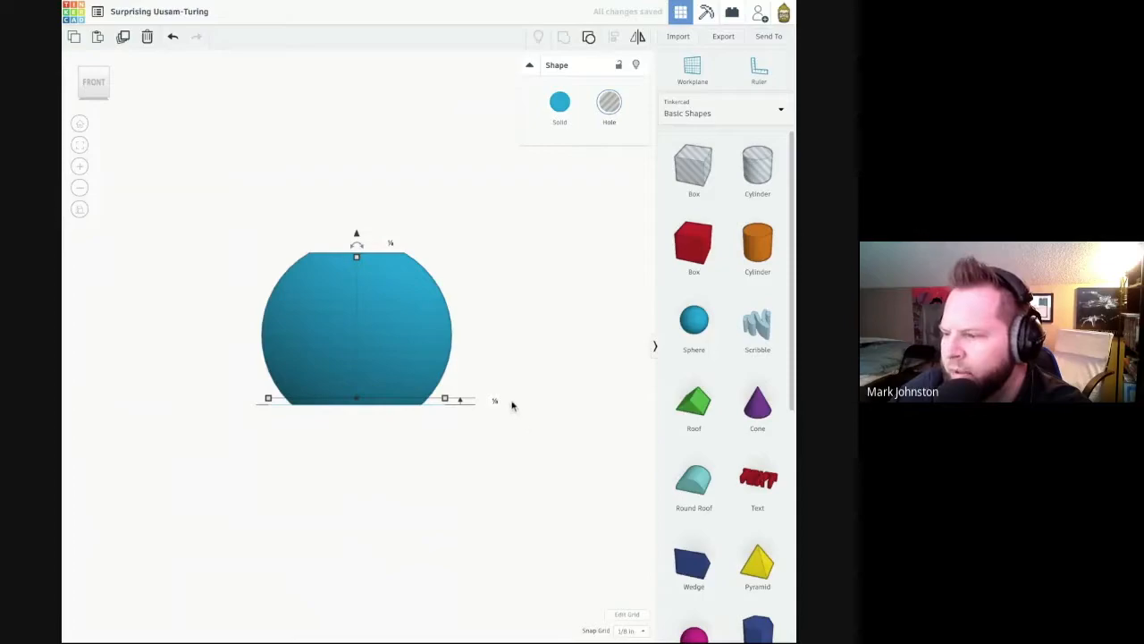
# - Group the solid trimmed sphere with the inner sphere hole to hollow it out
pyautogui.click(515, 275)
pyautogui.moveTo(531, 243); pyautogui.dragTo(214, 427)
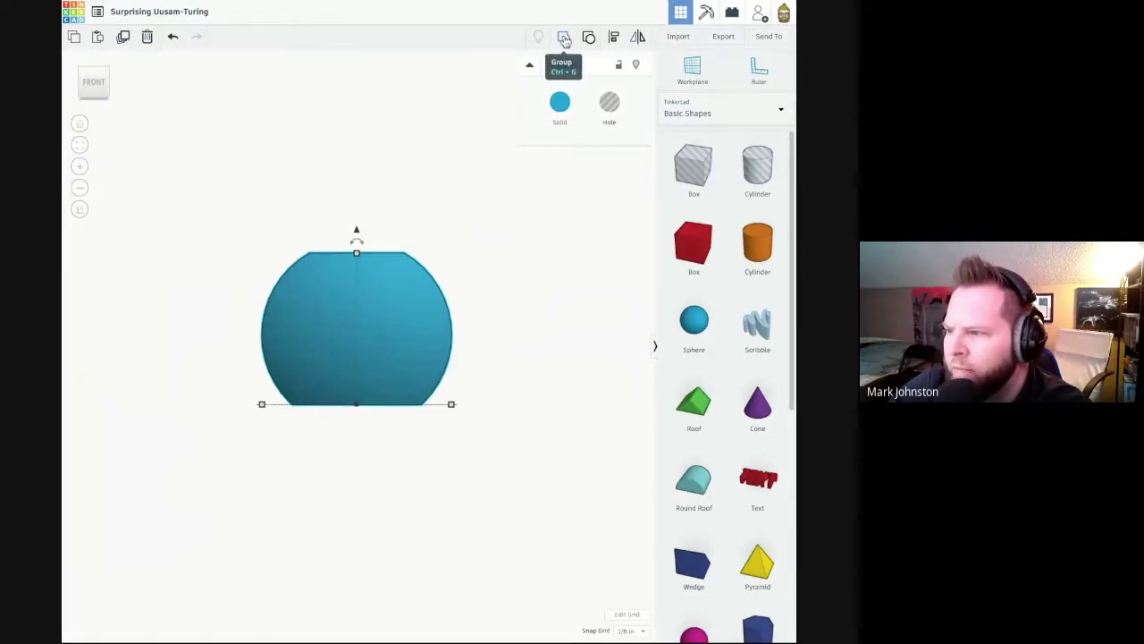
pyautogui.click(564, 39)
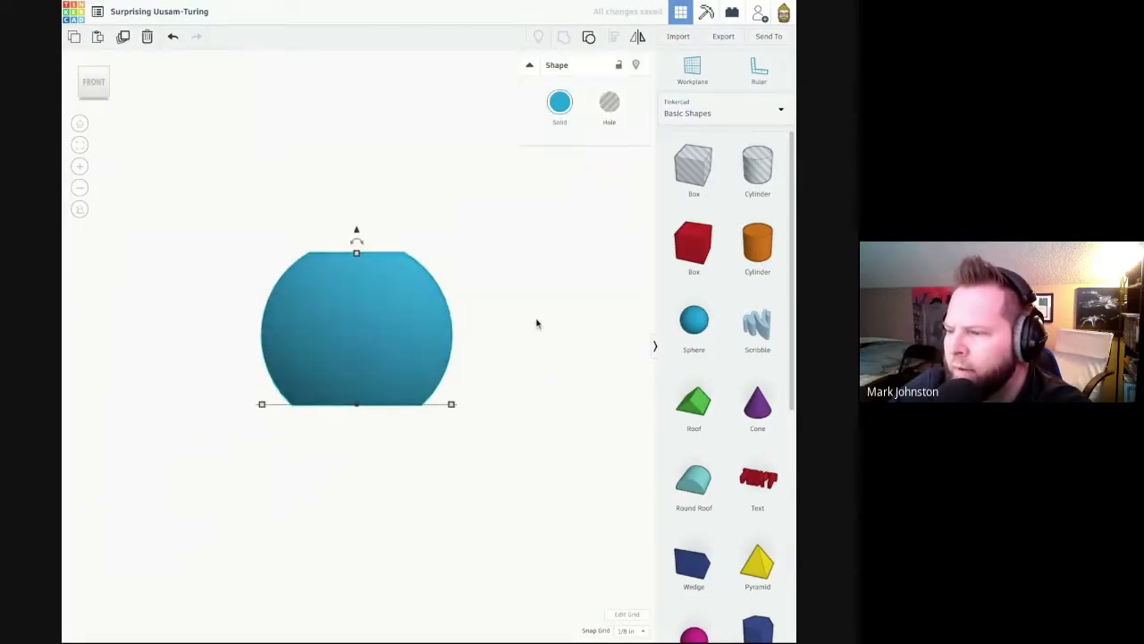
# - Place a box hole at the front base of the sphere and group both to inspect the hollow interior
pyautogui.click(531, 308)
pyautogui.scroll(3, 523, 286)
pyautogui.moveTo(528, 289); pyautogui.dragTo(536, 306, button='right')
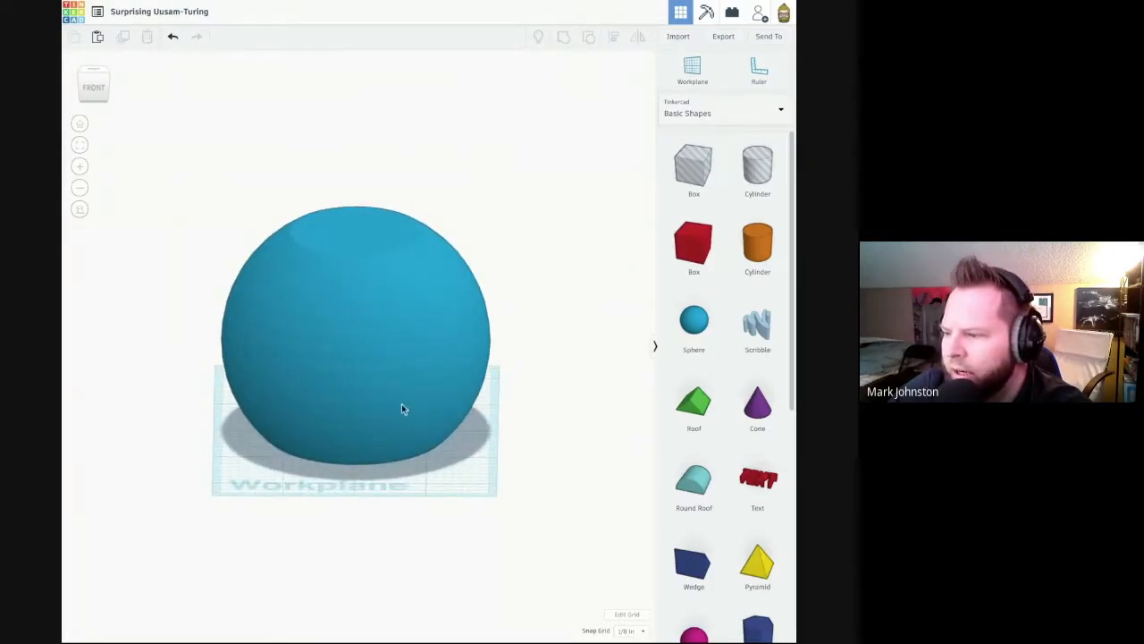
pyautogui.moveTo(690, 178); pyautogui.dragTo(377, 471)
pyautogui.moveTo(449, 349); pyautogui.dragTo(187, 501)
pyautogui.click(563, 38)
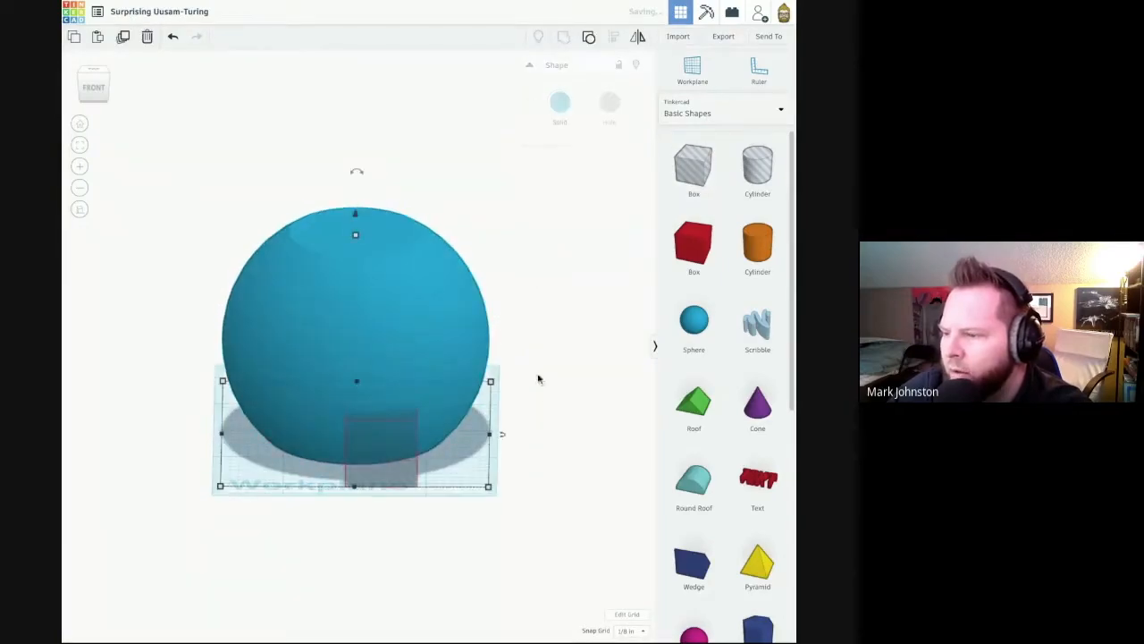
pyautogui.click(547, 435)
pyautogui.moveTo(547, 434); pyautogui.dragTo(549, 437, button='right')
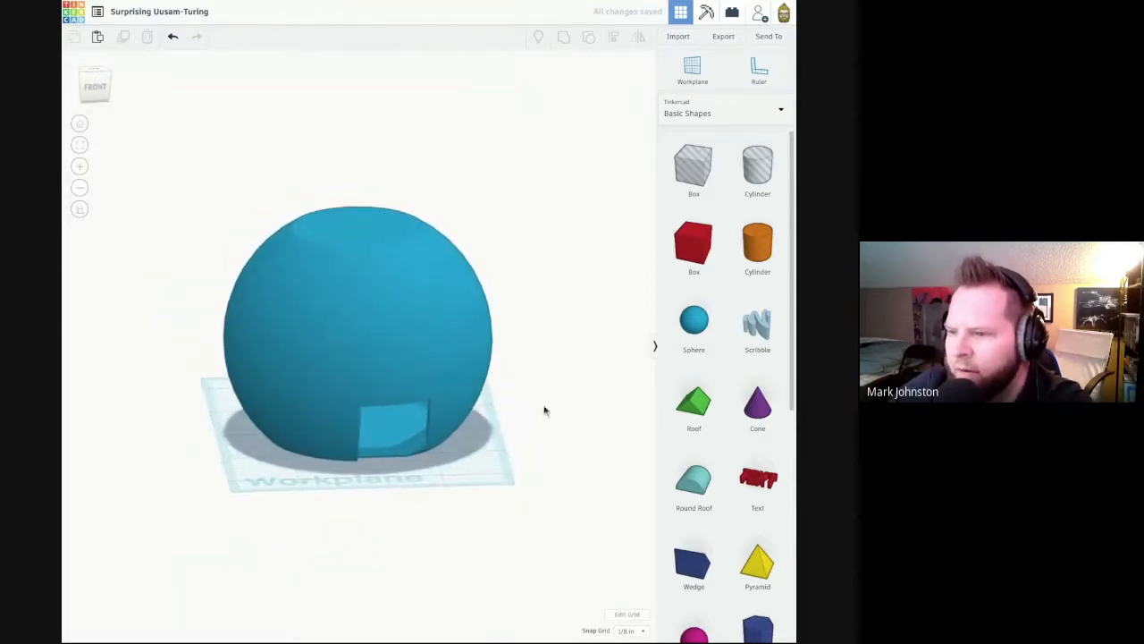
# - Undo the test cut in the sphere and delete the box hole
pyautogui.click(172, 36)
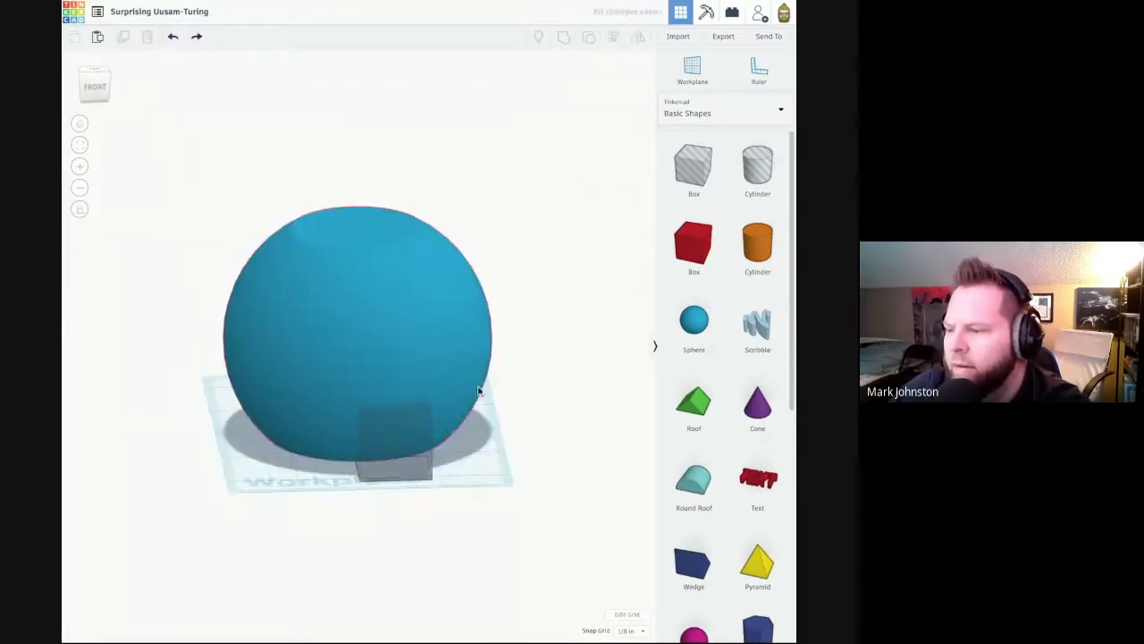
pyautogui.click(405, 476)
pyautogui.press('Delete')
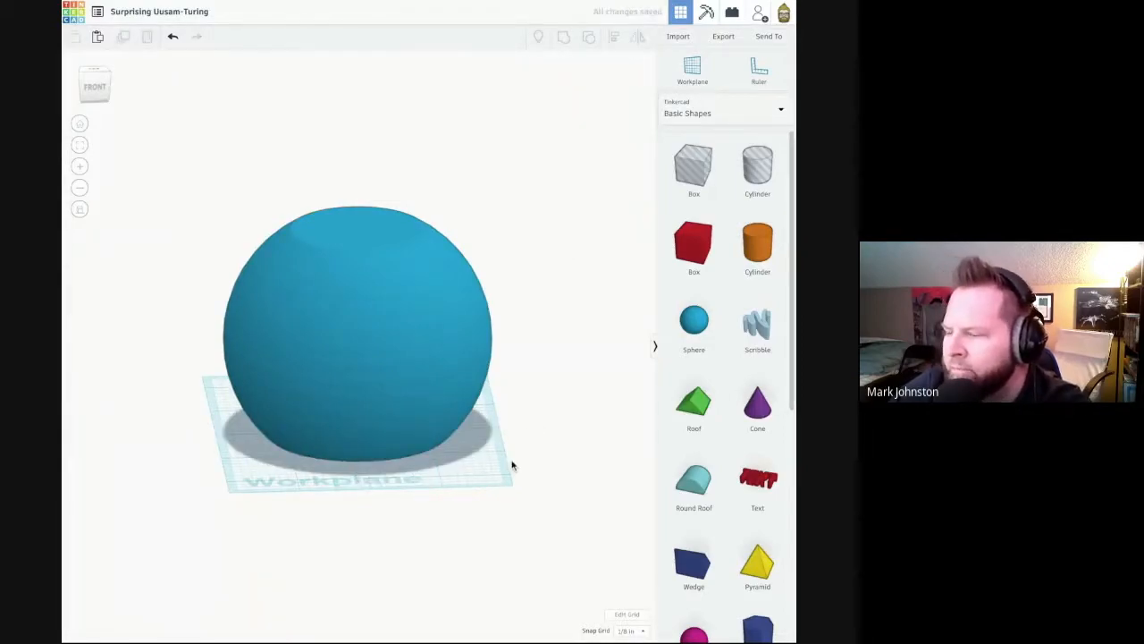
# - Add a Roof shape beside the sphere and lengthen it toward the front to about 2⅜ in
pyautogui.click(93, 76)
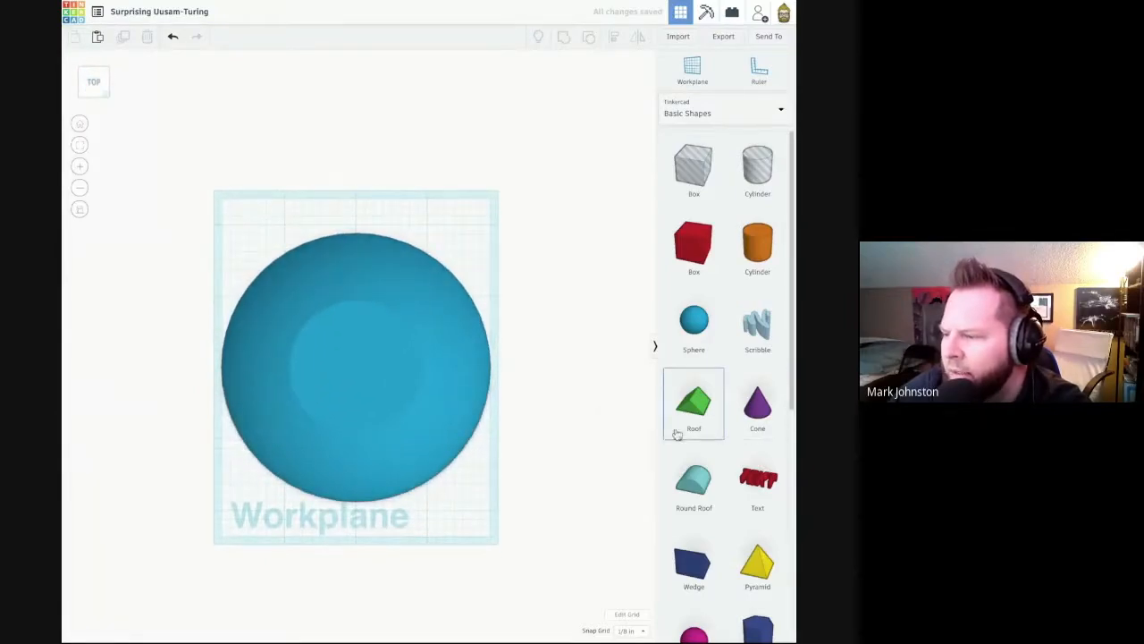
pyautogui.moveTo(607, 442); pyautogui.dragTo(575, 386)
pyautogui.moveTo(694, 400); pyautogui.dragTo(555, 381)
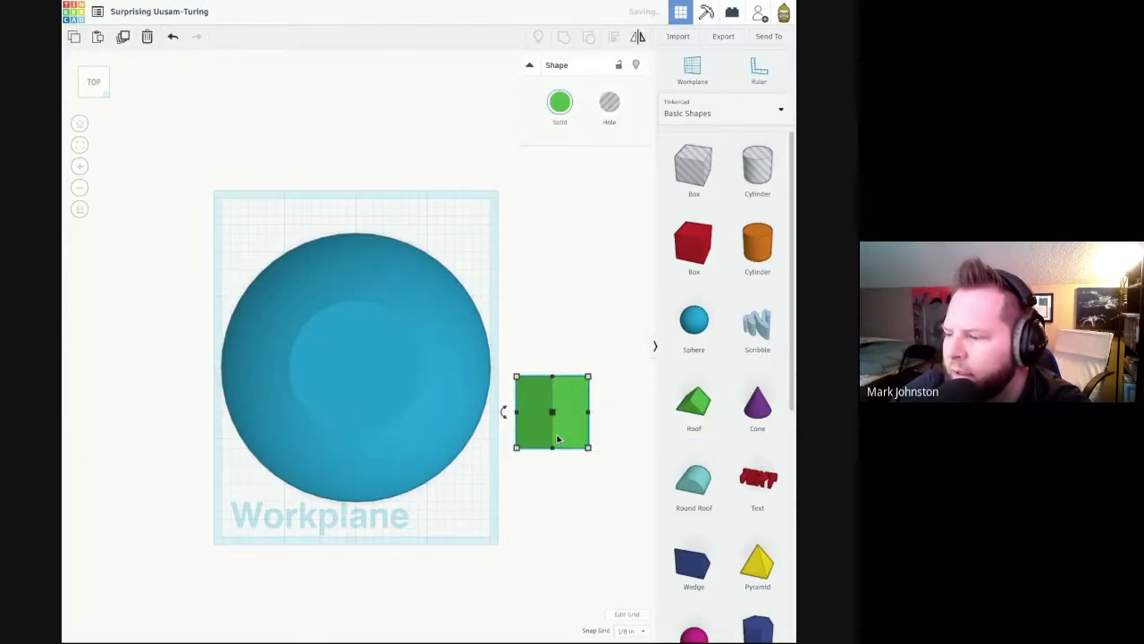
pyautogui.moveTo(552, 448); pyautogui.dragTo(552, 545)
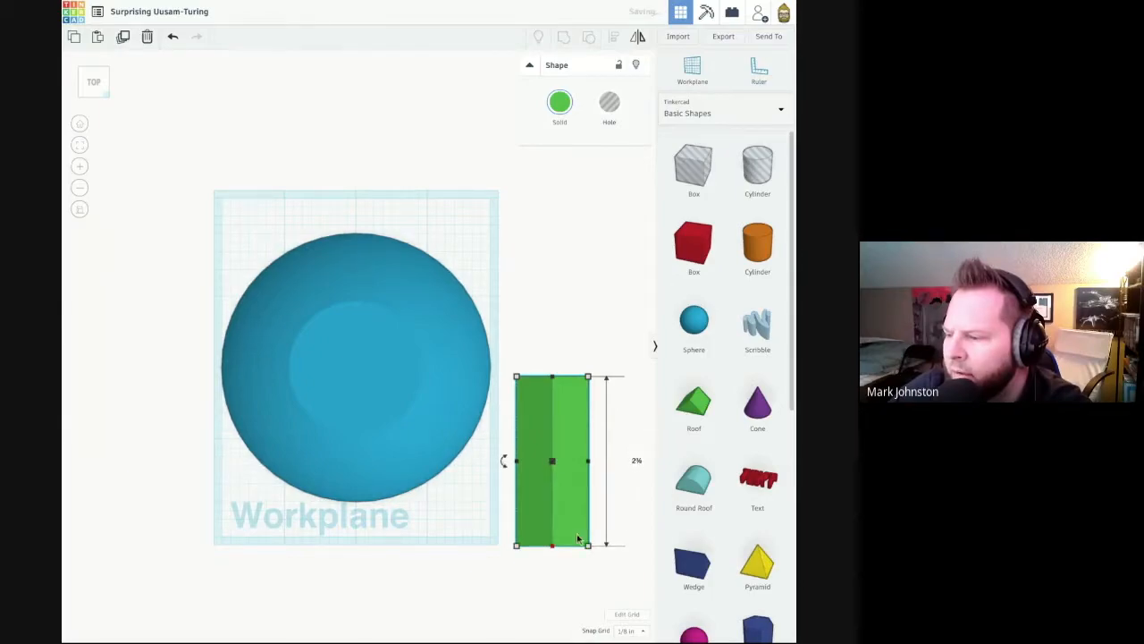
# - Rotate the roof upside down so its ridge points downward and raise it 1¾ in above the workplane
pyautogui.click(95, 98)
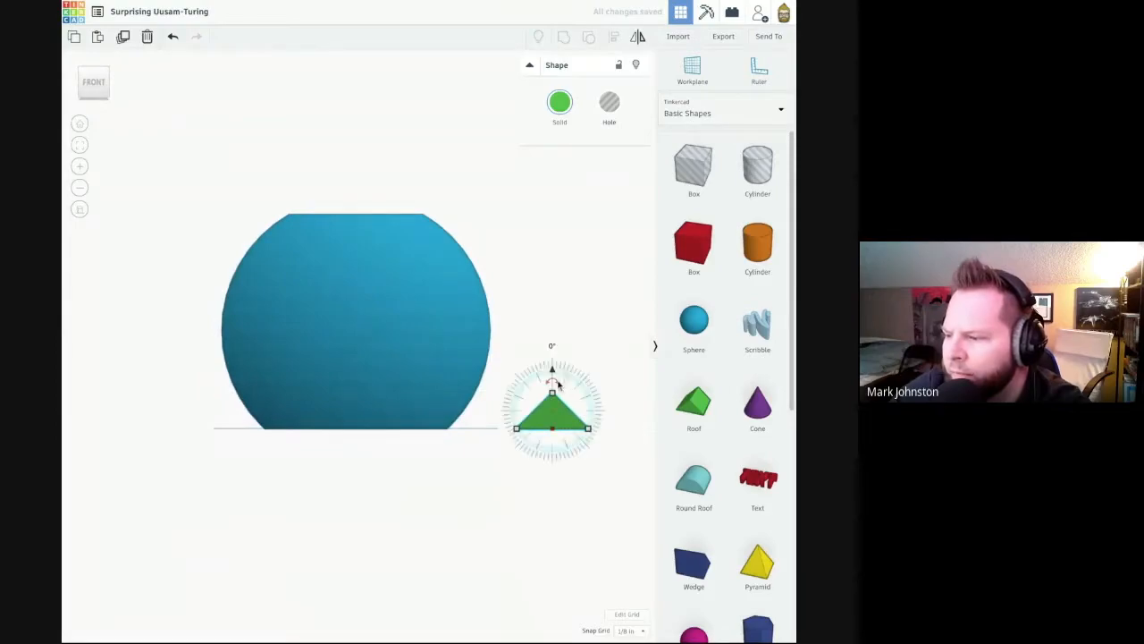
pyautogui.moveTo(553, 383); pyautogui.dragTo(562, 464)
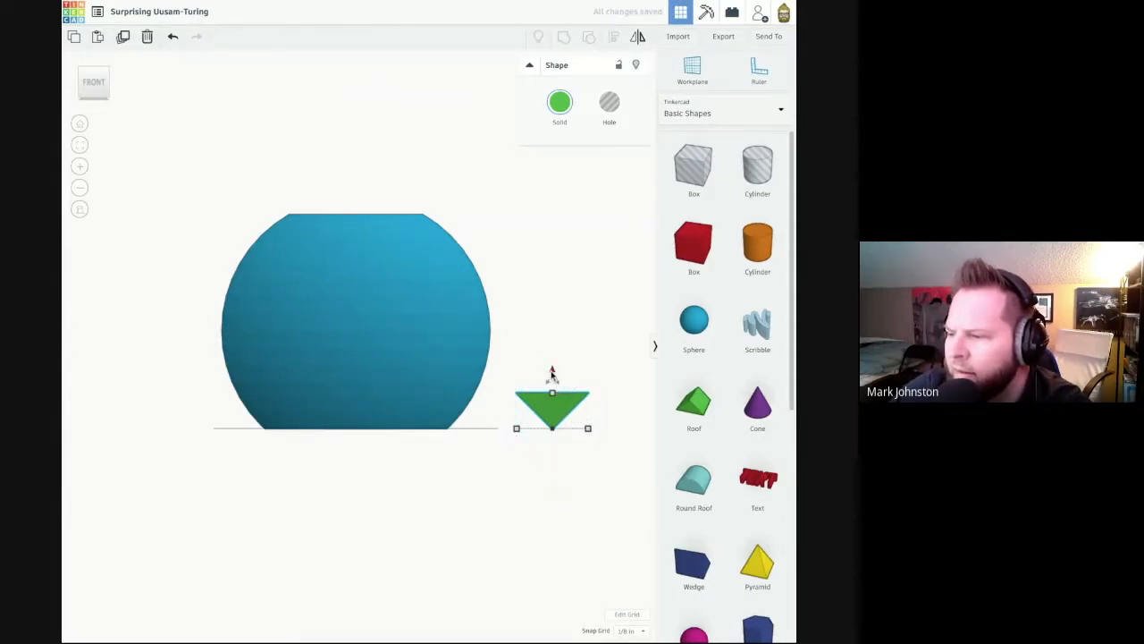
pyautogui.hotkey('ctrl', 'Up')
pyautogui.hotkey('ctrl', 'Up')
pyautogui.hotkey('ctrl', 'Up')
pyautogui.hotkey('ctrl', 'Up')
pyautogui.hotkey('ctrl', 'Up')
pyautogui.hotkey('ctrl', 'Up')
pyautogui.hotkey('ctrl', 'Up')
pyautogui.hotkey('ctrl', 'Up')
pyautogui.hotkey('ctrl', 'Up')
pyautogui.hotkey('ctrl', 'Up')
pyautogui.hotkey('ctrl', 'Up')
pyautogui.hotkey('ctrl', 'Up')
pyautogui.hotkey('ctrl', 'Up')
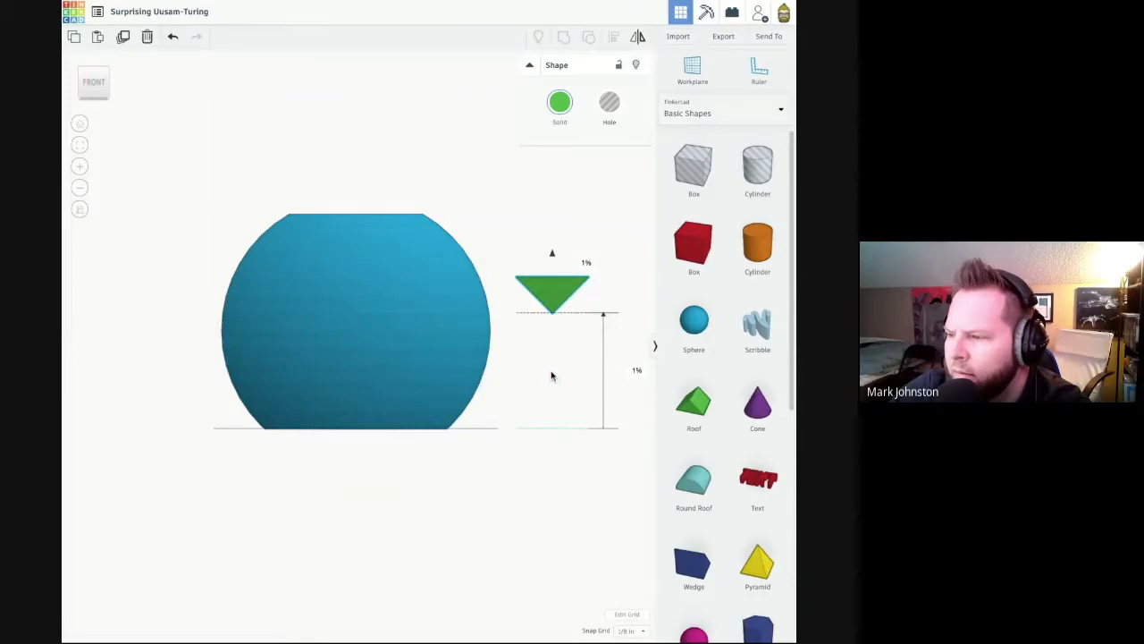
pyautogui.hotkey('ctrl', 'Up')
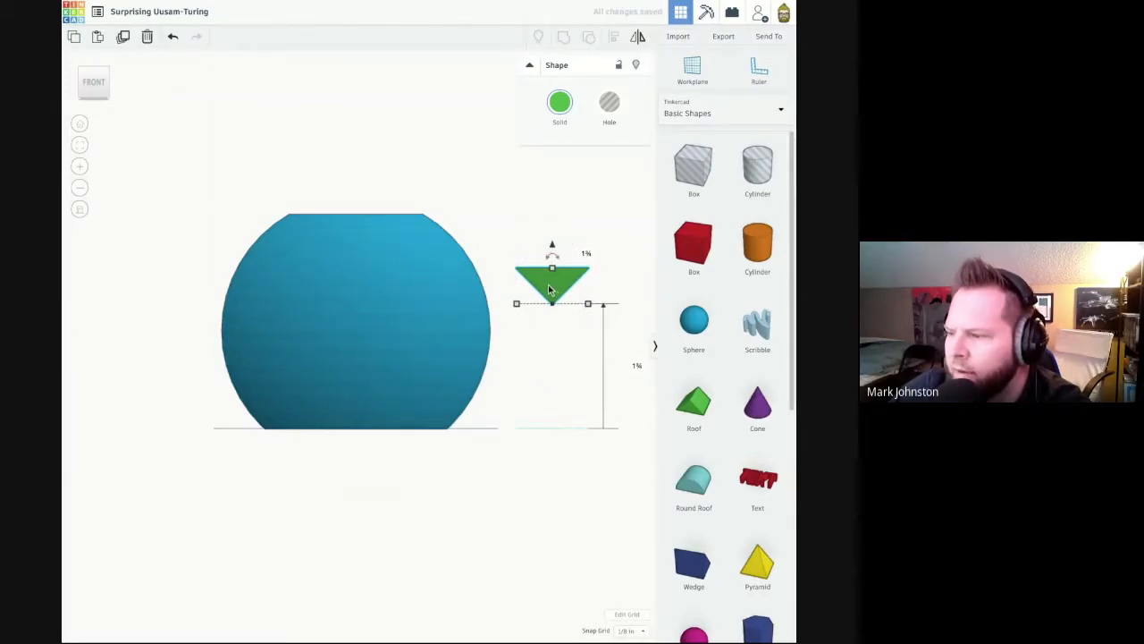
# - Move the inverted roof 3⅜ in left onto the sphere's upper left front and turn it into a hole for the eye
pyautogui.press('Left')
pyautogui.press('Left')
pyautogui.press('Left')
pyautogui.press('Left')
pyautogui.press('Left')
pyautogui.press('Left')
pyautogui.press('Left')
pyautogui.press('Left')
pyautogui.press('Left')
pyautogui.press('Left')
pyautogui.press('Left')
pyautogui.press('Left')
pyautogui.press('Left')
pyautogui.press('Left')
pyautogui.press('Left')
pyautogui.press('Left')
pyautogui.press('Left')
pyautogui.press('Left')
pyautogui.press('Left')
pyautogui.press('Left')
pyautogui.press('Left')
pyautogui.press('Left')
pyautogui.press('Left')
pyautogui.press('Left')
pyautogui.press('Left')
pyautogui.press('Left')
pyautogui.press('Left')
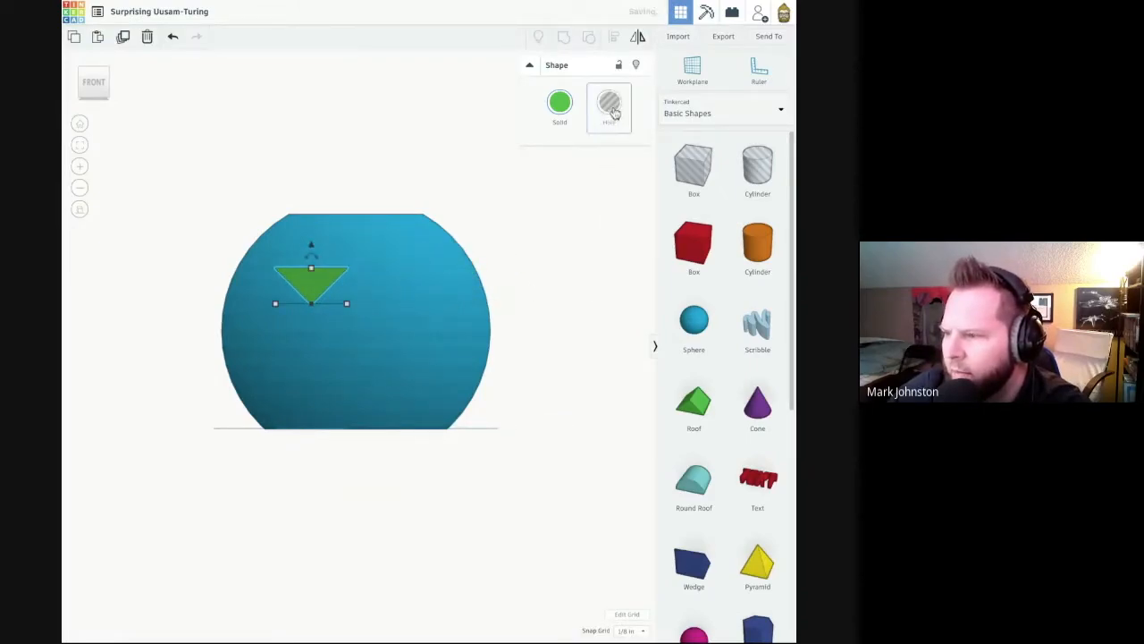
pyautogui.click(611, 107)
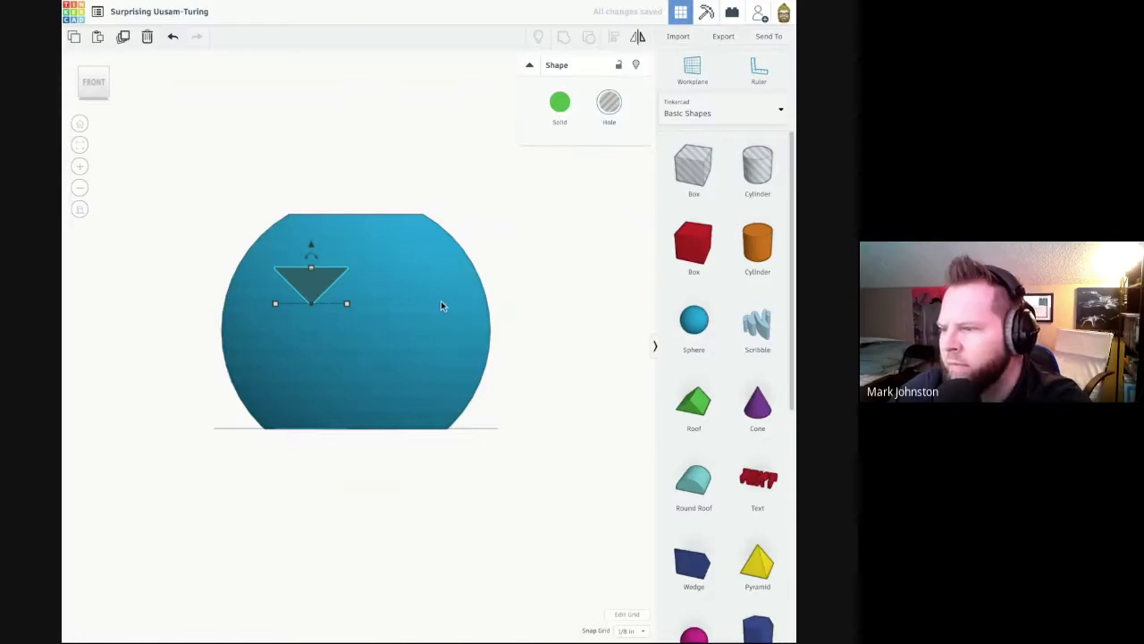
# - Duplicate the triangular eye hole and move the copy 1⅜ in right as the second eye
pyautogui.click(122, 38)
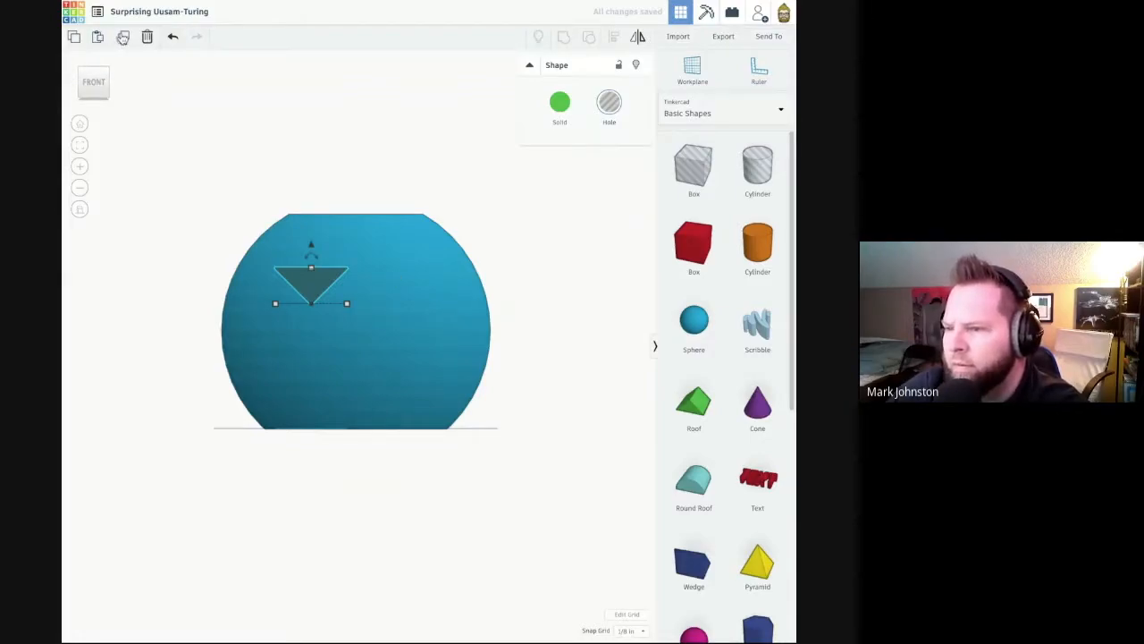
pyautogui.press('Right')
pyautogui.press('Right')
pyautogui.press('Right')
pyautogui.press('Right')
pyautogui.press('Right')
pyautogui.press('Right')
pyautogui.press('Right')
pyautogui.press('Right')
pyautogui.press('Right')
pyautogui.press('Right')
pyautogui.press('Right')
pyautogui.press('Right')
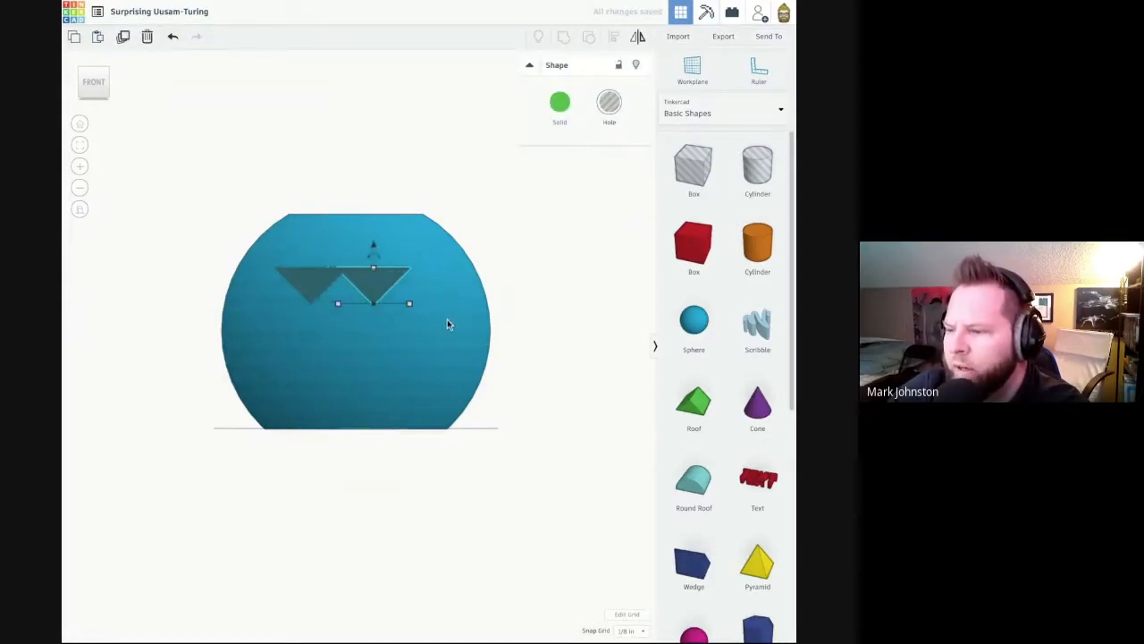
pyautogui.press('Left')
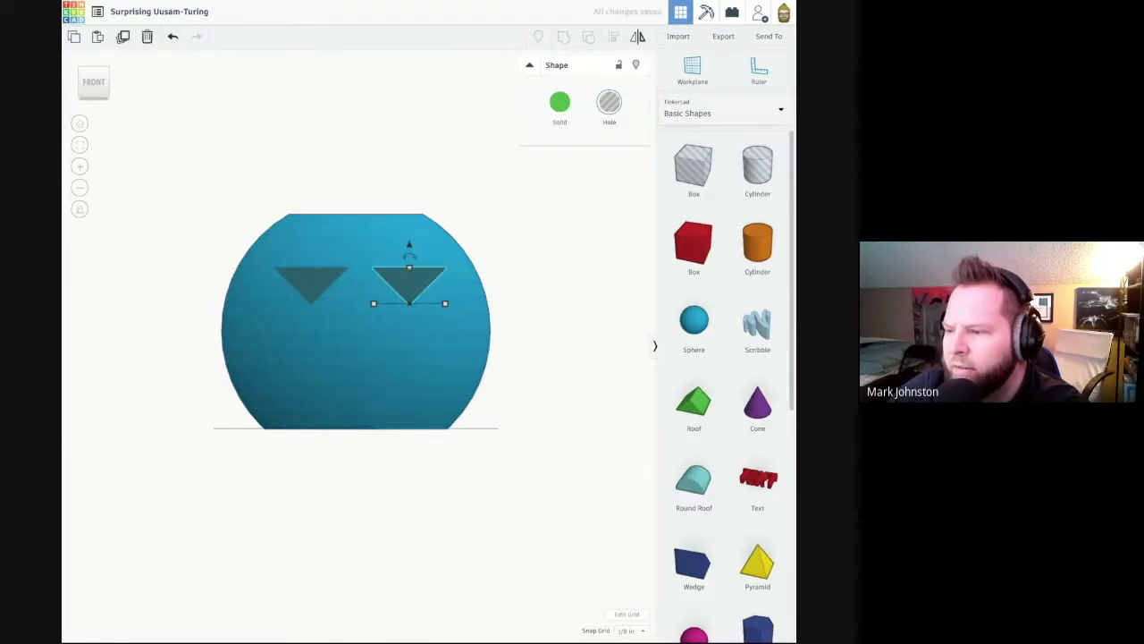
# - Adjust the horizontal spacing of both eye holes until they sit symmetrically about the sphere's centre
pyautogui.scroll(5, 358, 346)
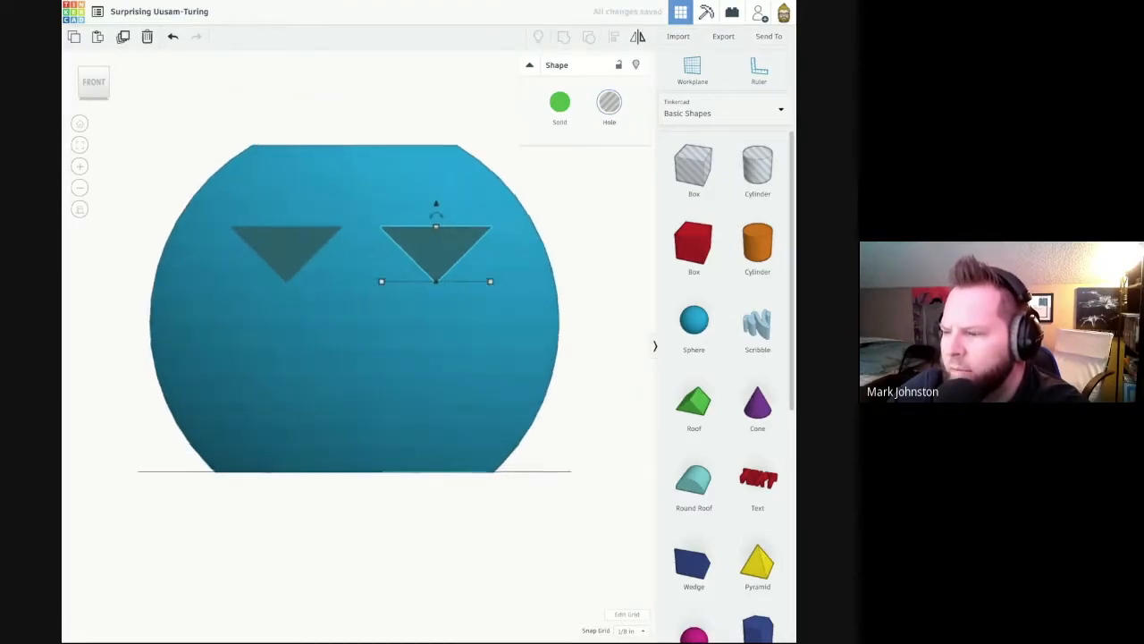
pyautogui.scroll(-1, 358, 346)
pyautogui.moveTo(358, 346); pyautogui.dragTo(355, 383, button='middle')
pyautogui.moveTo(441, 327); pyautogui.dragTo(433, 369, button='middle')
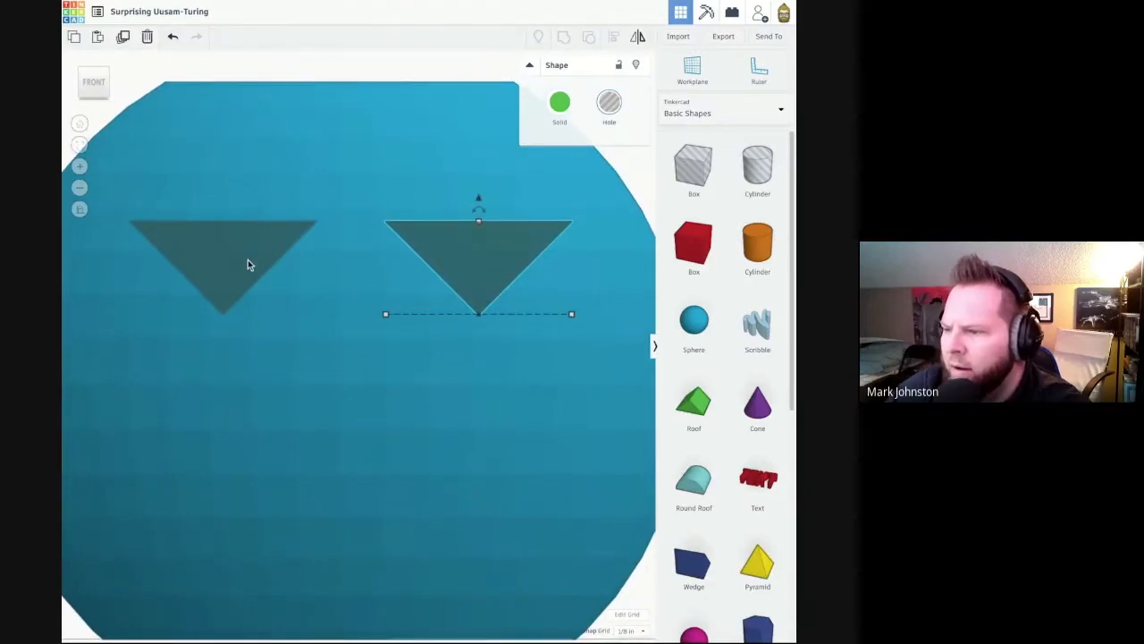
pyautogui.press('Right')
pyautogui.click(223, 259)
pyautogui.press('Left')
pyautogui.click(490, 265)
pyautogui.scroll(-4, 486, 325)
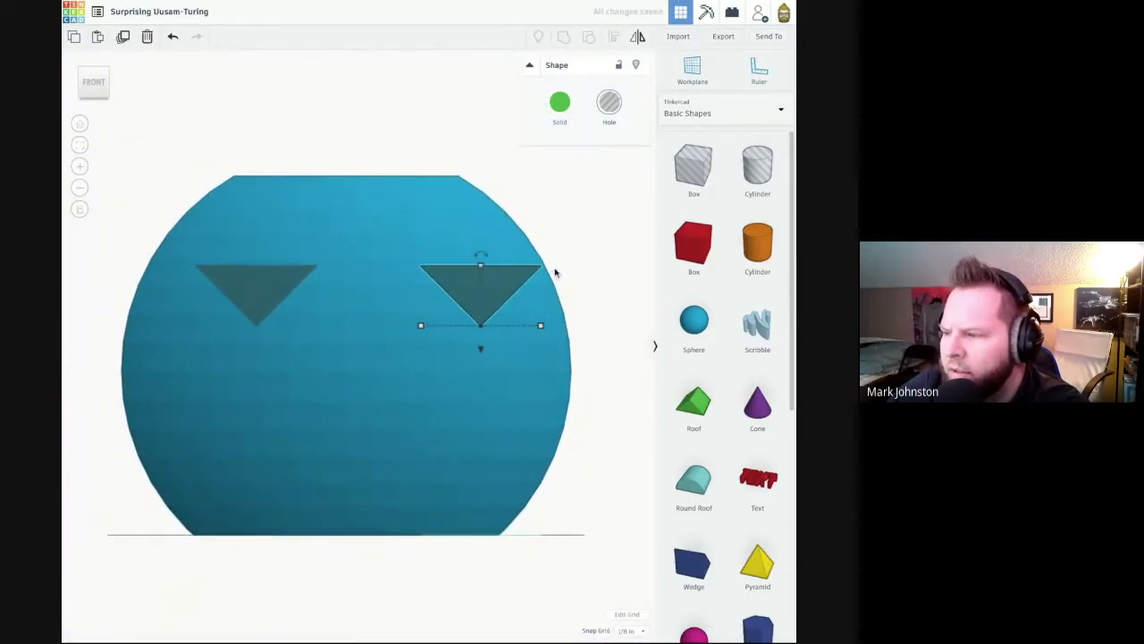
pyautogui.press('Left')
pyautogui.press('Left')
pyautogui.press('Left')
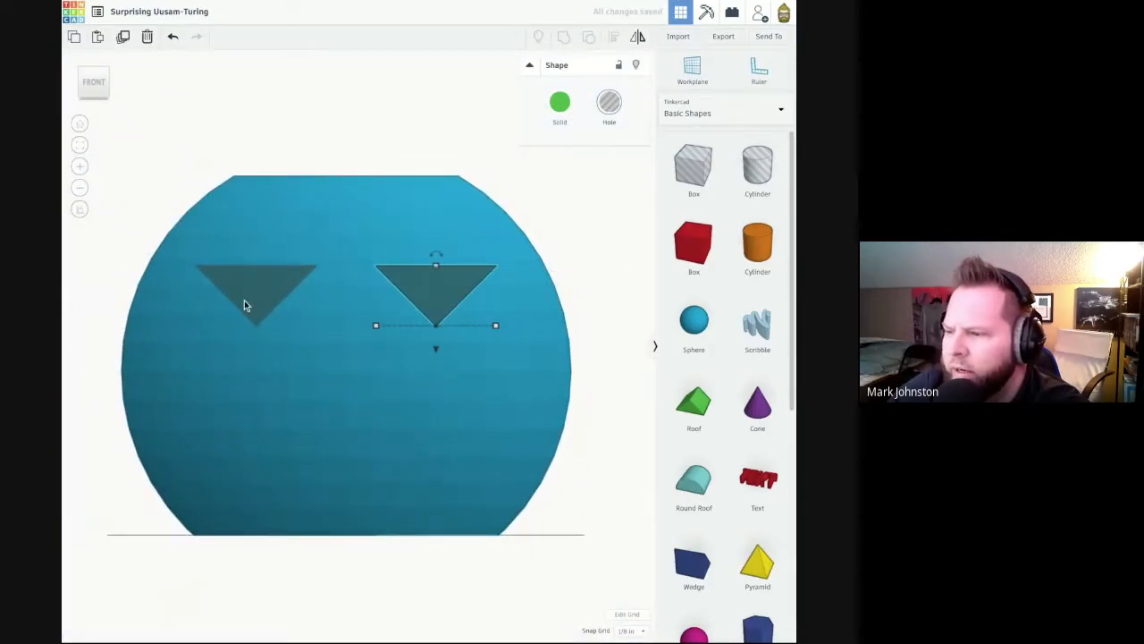
pyautogui.click(245, 304)
pyautogui.press('Left')
pyautogui.press('Left')
pyautogui.press('Left')
pyautogui.press('Right')
pyautogui.press('Right')
pyautogui.press('Right')
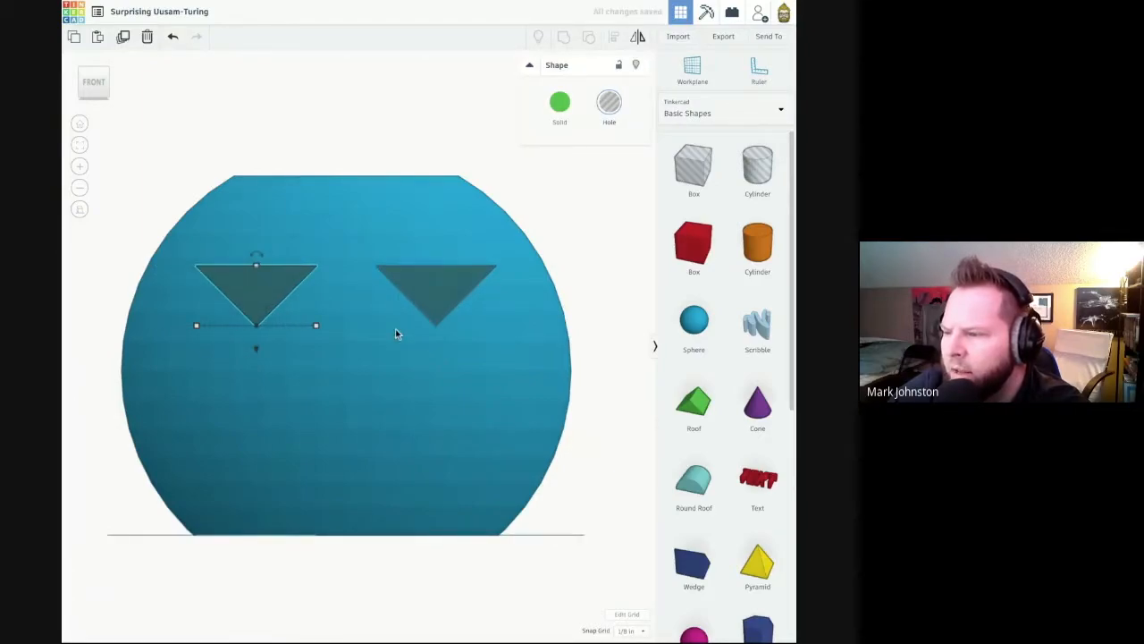
# - Duplicate the right eye hole and shift the copy left between the two eyes
pyautogui.click(600, 343)
pyautogui.moveTo(600, 341); pyautogui.dragTo(607, 375, button='right')
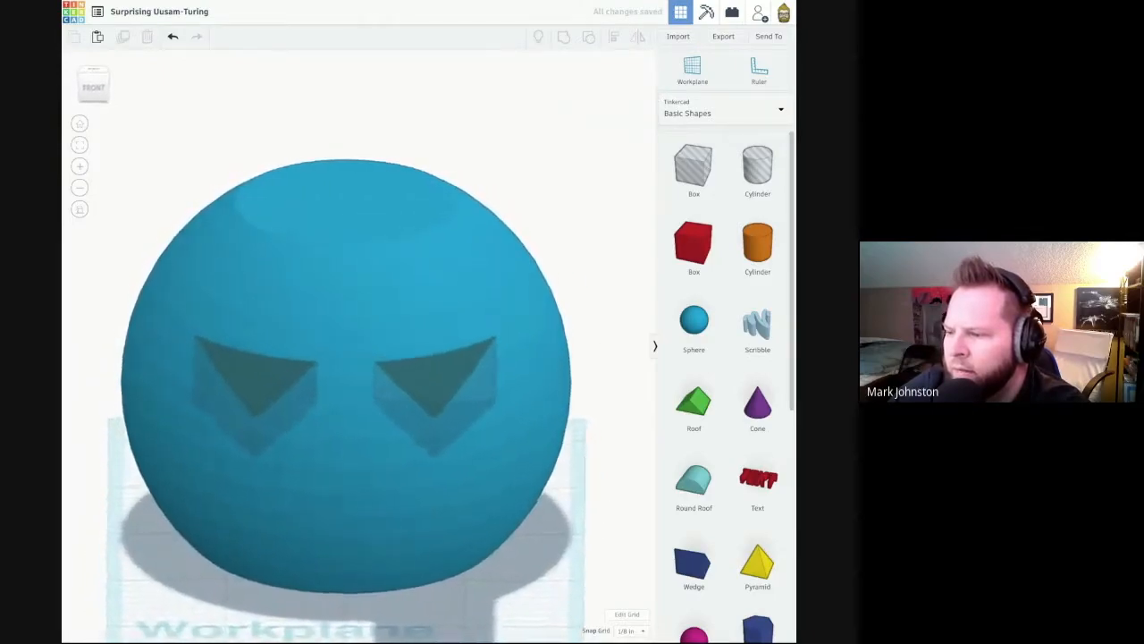
pyautogui.click(471, 422)
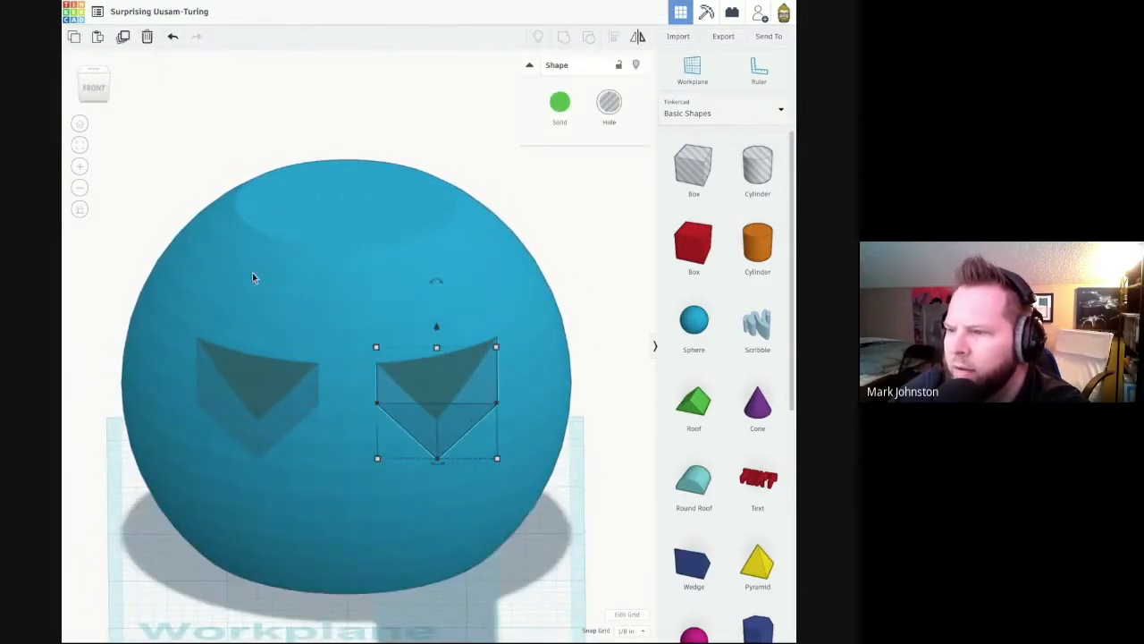
pyautogui.click(125, 37)
pyautogui.press('Left')
pyautogui.press('Left')
pyautogui.press('Left')
pyautogui.press('Left')
pyautogui.press('Left')
pyautogui.press('Left')
pyautogui.press('Left')
pyautogui.press('Left')
pyautogui.press('Left')
pyautogui.press('Right')
pyautogui.press('Left')
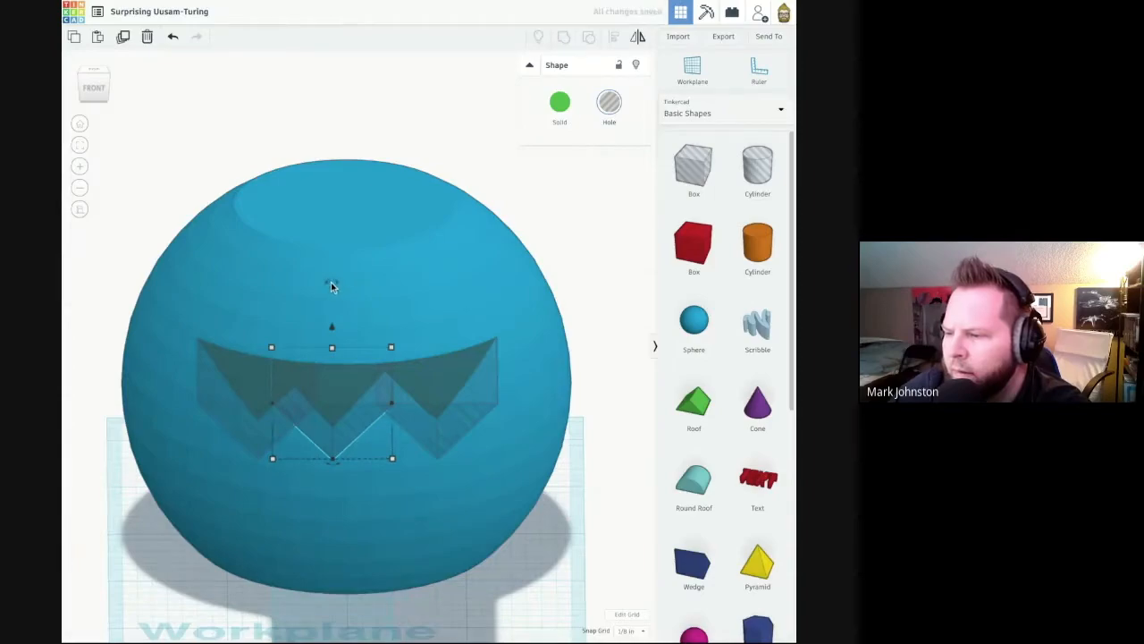
# - Rotate the middle triangle hole 180° to point upward and lower it, centred beneath the eyes, as the nose
pyautogui.click(94, 88)
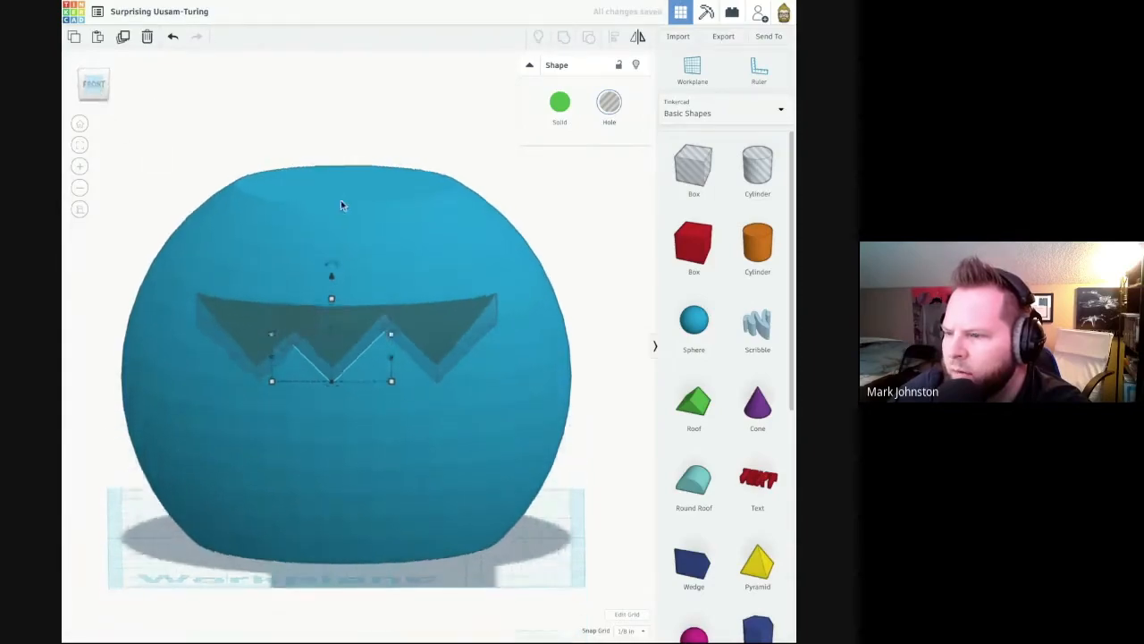
pyautogui.moveTo(330, 257); pyautogui.dragTo(373, 360)
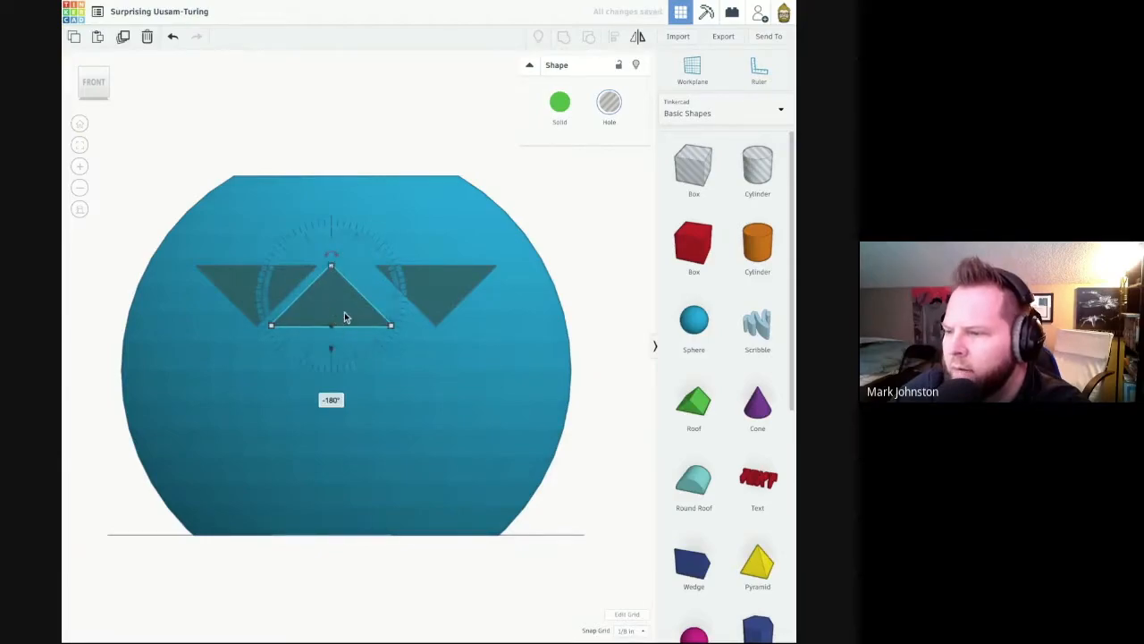
pyautogui.moveTo(333, 350); pyautogui.dragTo(349, 424)
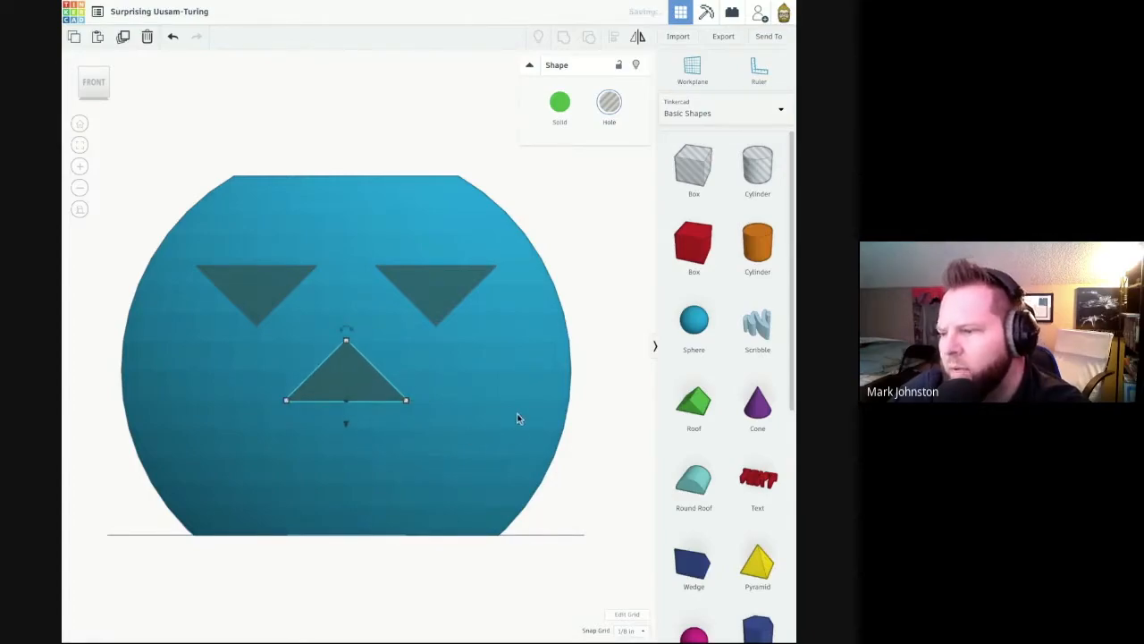
pyautogui.click(531, 467)
pyautogui.click(586, 465)
pyautogui.moveTo(614, 465); pyautogui.dragTo(614, 465, button='right')
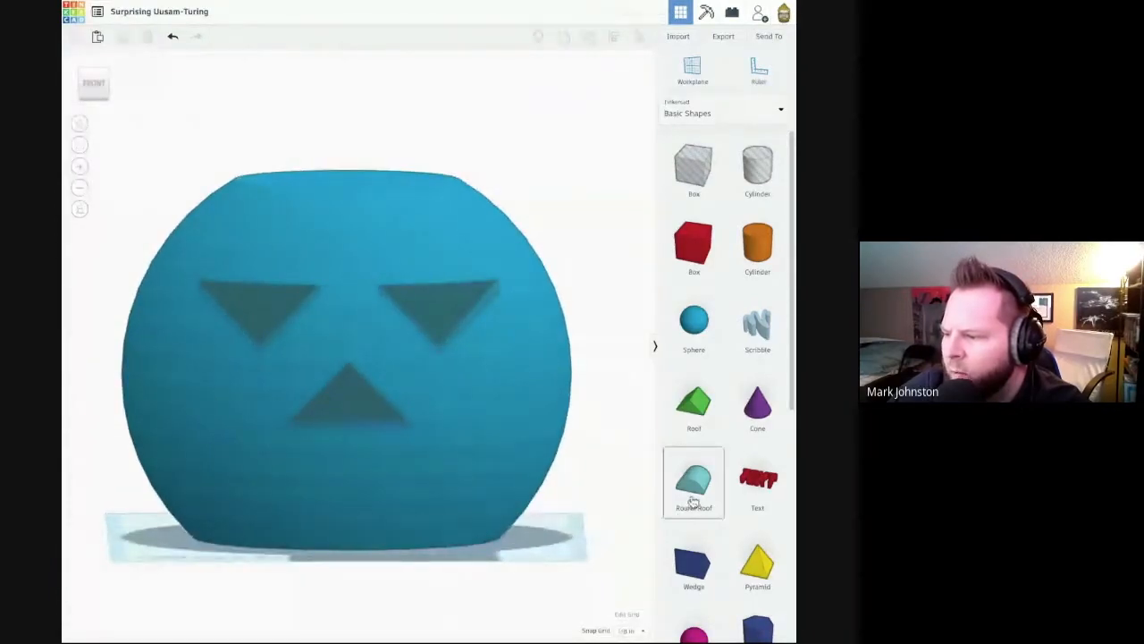
# - Add a Round Roof shape beside the sphere in the top view and lengthen it toward the back
pyautogui.click(100, 81)
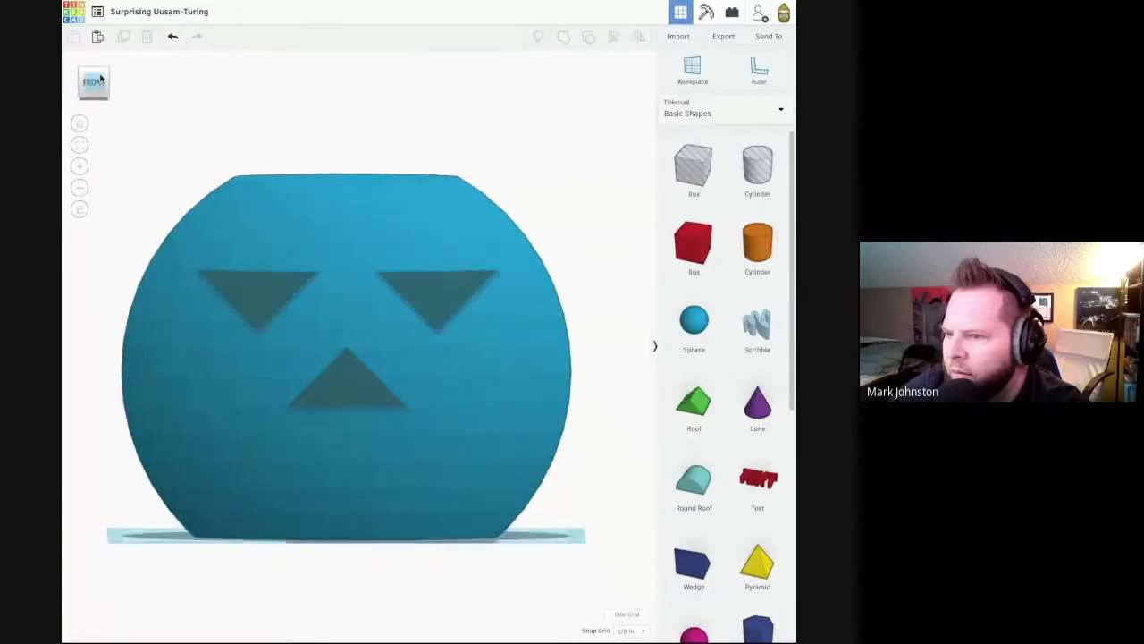
pyautogui.click(94, 69)
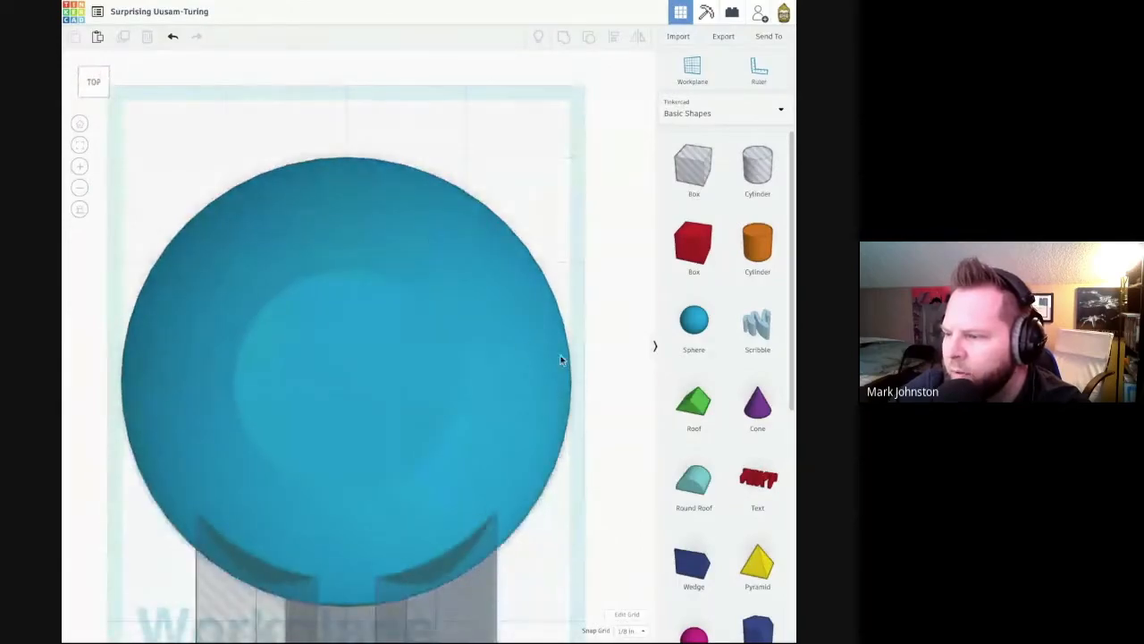
pyautogui.scroll(4, 562, 361)
pyautogui.scroll(-6, 561, 360)
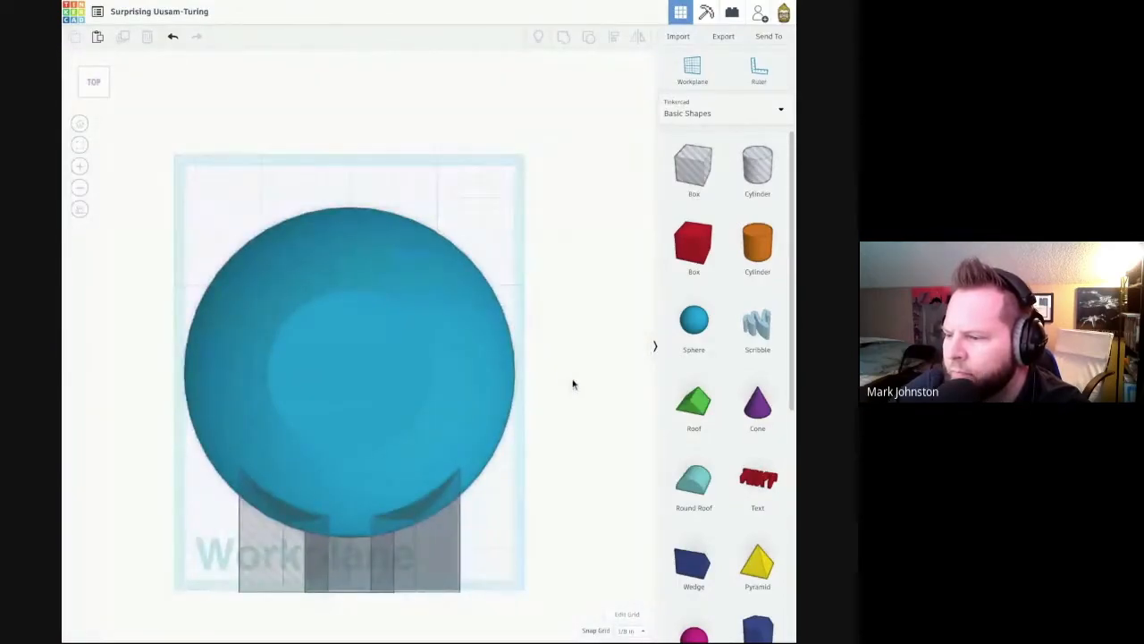
pyautogui.moveTo(573, 384); pyautogui.dragTo(572, 385, button='right')
pyautogui.moveTo(572, 385); pyautogui.dragTo(572, 385, button='middle')
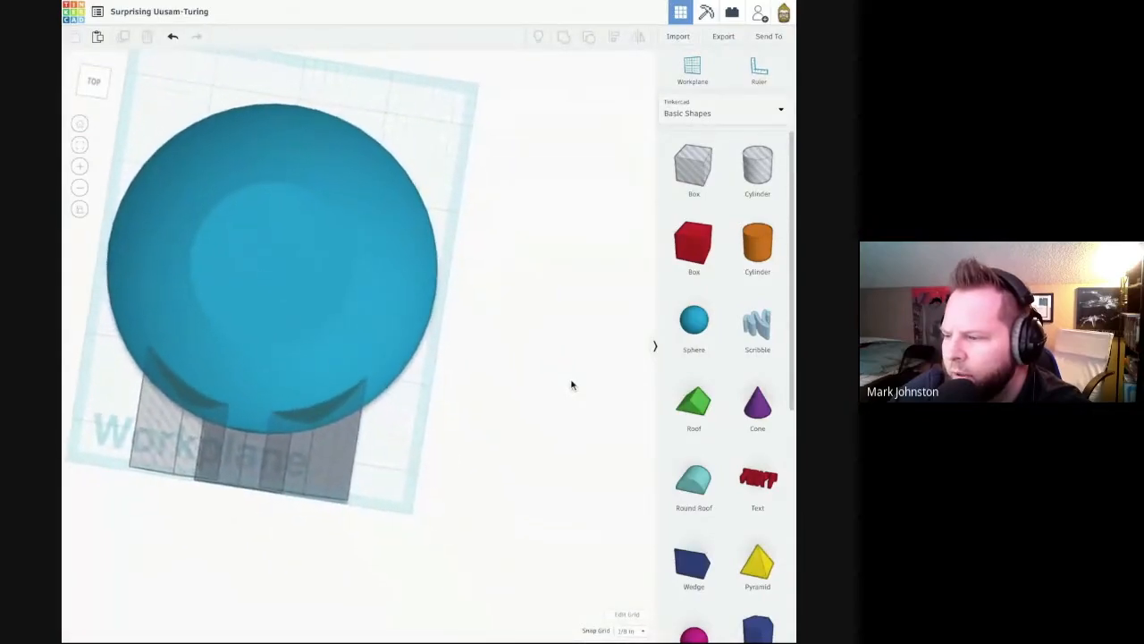
pyautogui.moveTo(693, 482); pyautogui.dragTo(438, 479)
pyautogui.moveTo(445, 430); pyautogui.dragTo(466, 289)
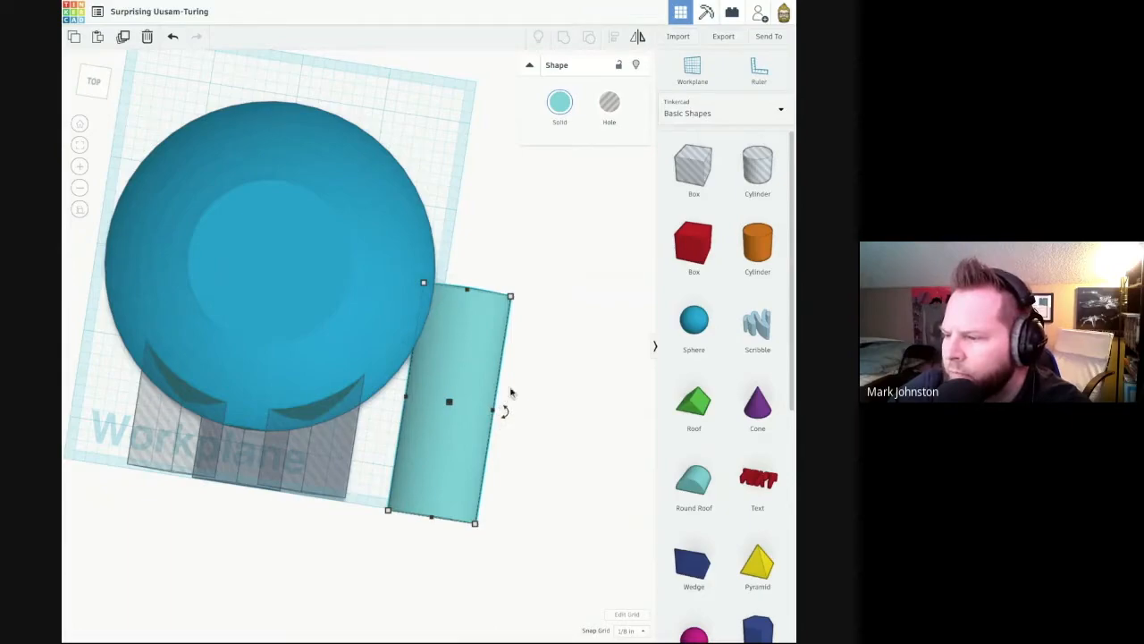
# - Move the round roof left into the front of the sphere, in line with the nose hole
pyautogui.press('Left')
pyautogui.press('Left')
pyautogui.press('Left')
pyautogui.press('Left')
pyautogui.press('Left')
pyautogui.press('Left')
pyautogui.press('Left')
pyautogui.press('Left')
pyautogui.press('Left')
pyautogui.press('Left')
pyautogui.press('Left')
pyautogui.press('Left')
pyautogui.press('Left')
pyautogui.press('Left')
pyautogui.press('Left')
pyautogui.press('Left')
pyautogui.press('Left')
pyautogui.press('Left')
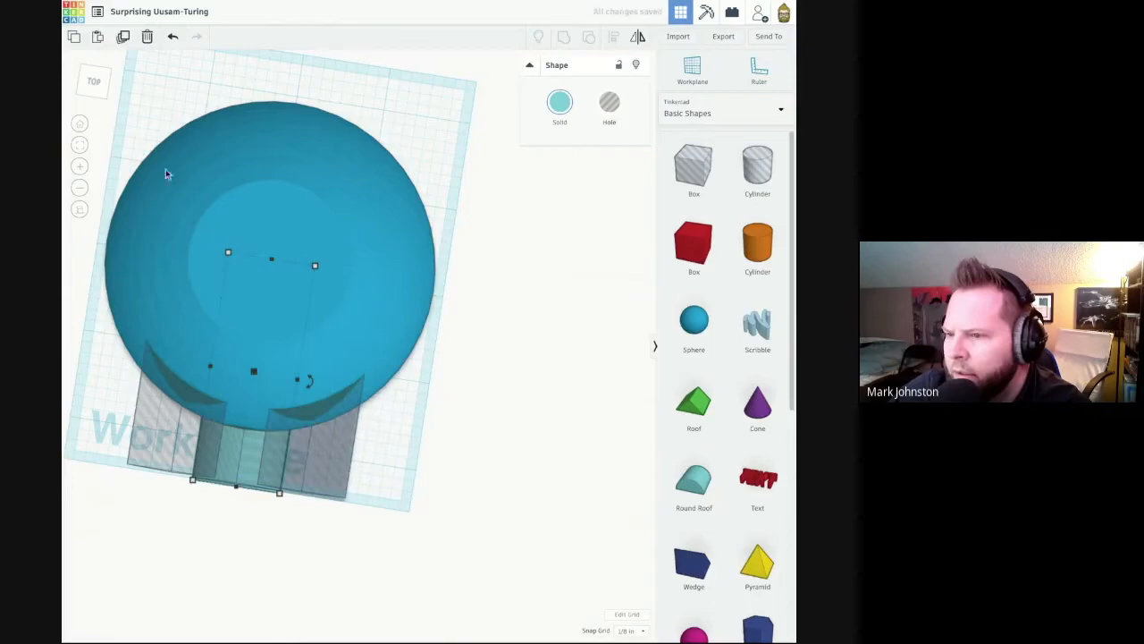
# - In the front view, widen the round roof evenly beneath the nose to 2 in and reduce its height to ⅜ in
pyautogui.click(94, 81)
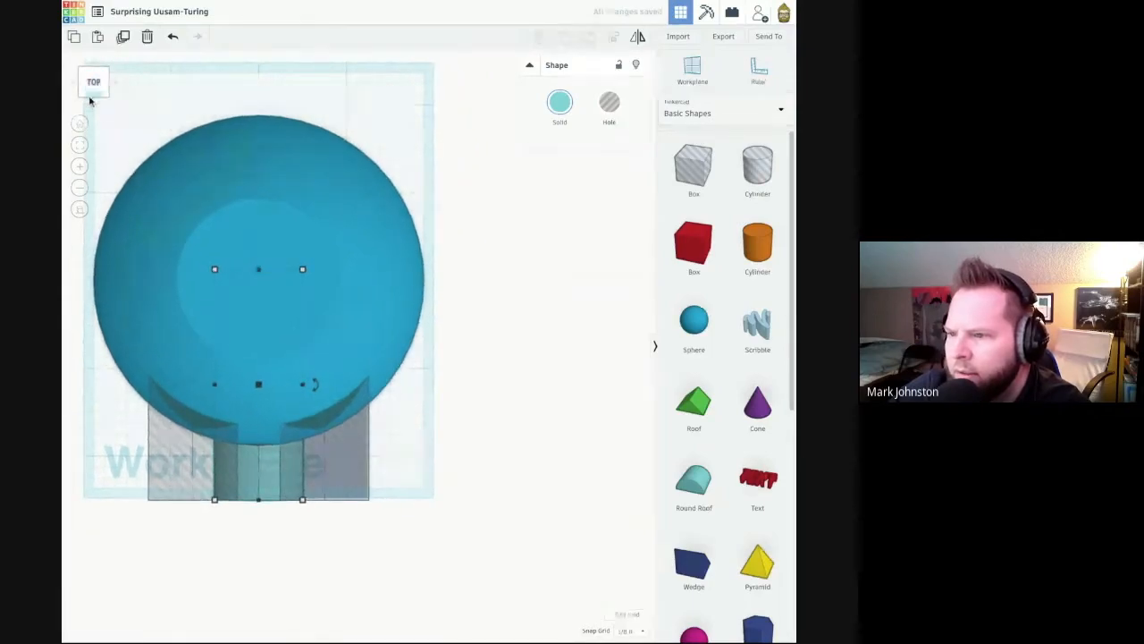
pyautogui.click(90, 102)
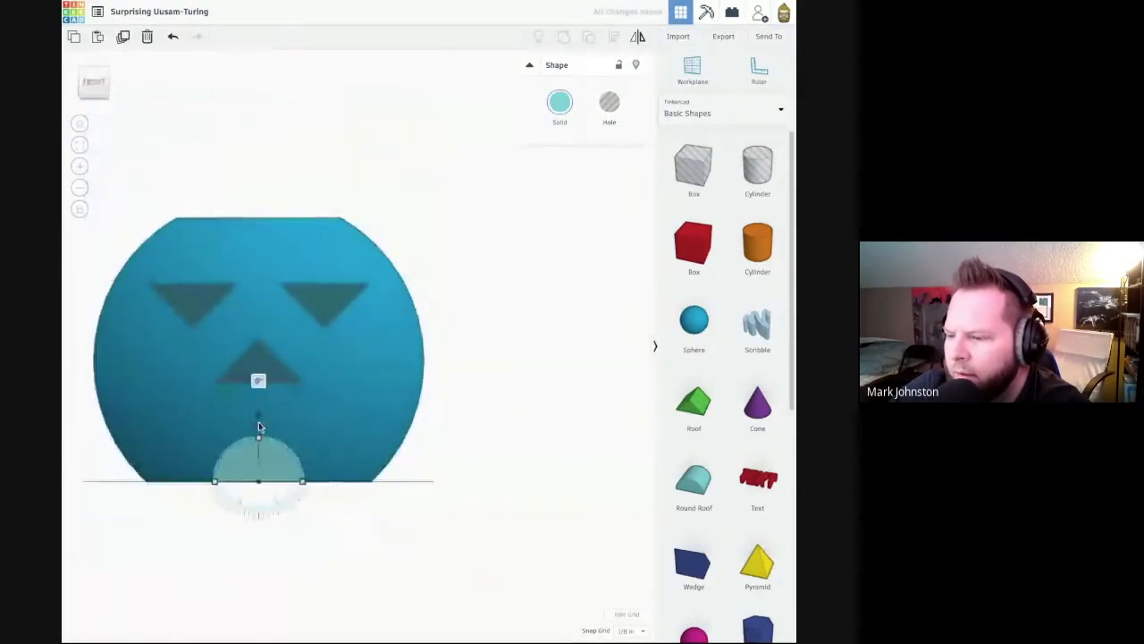
pyautogui.moveTo(303, 482); pyautogui.dragTo(368, 481)
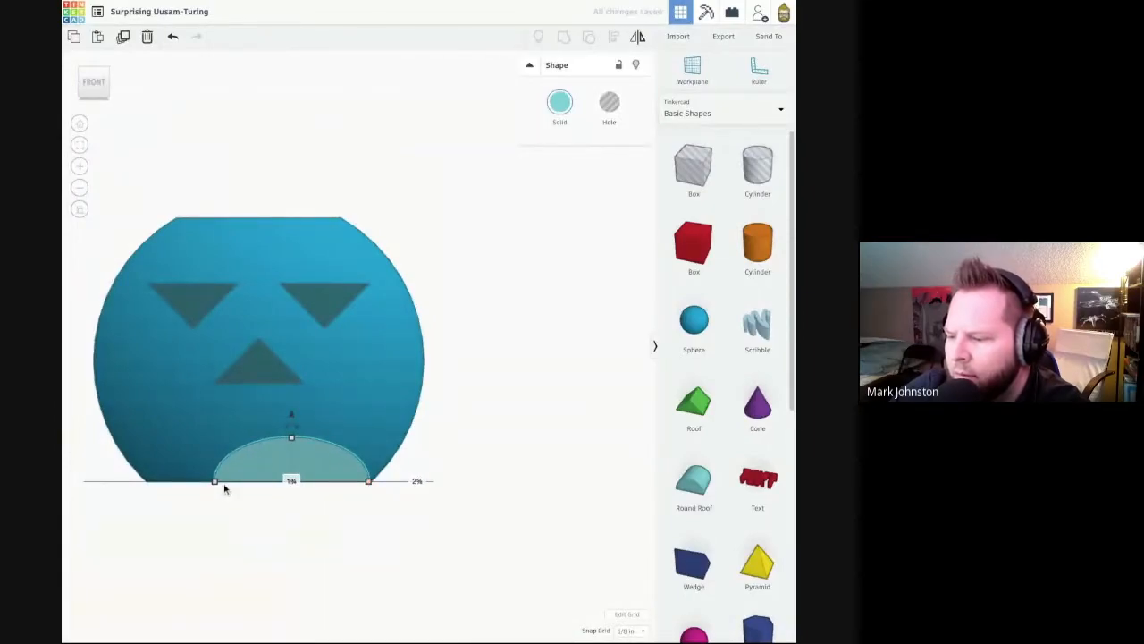
pyautogui.moveTo(214, 480); pyautogui.dragTo(148, 481)
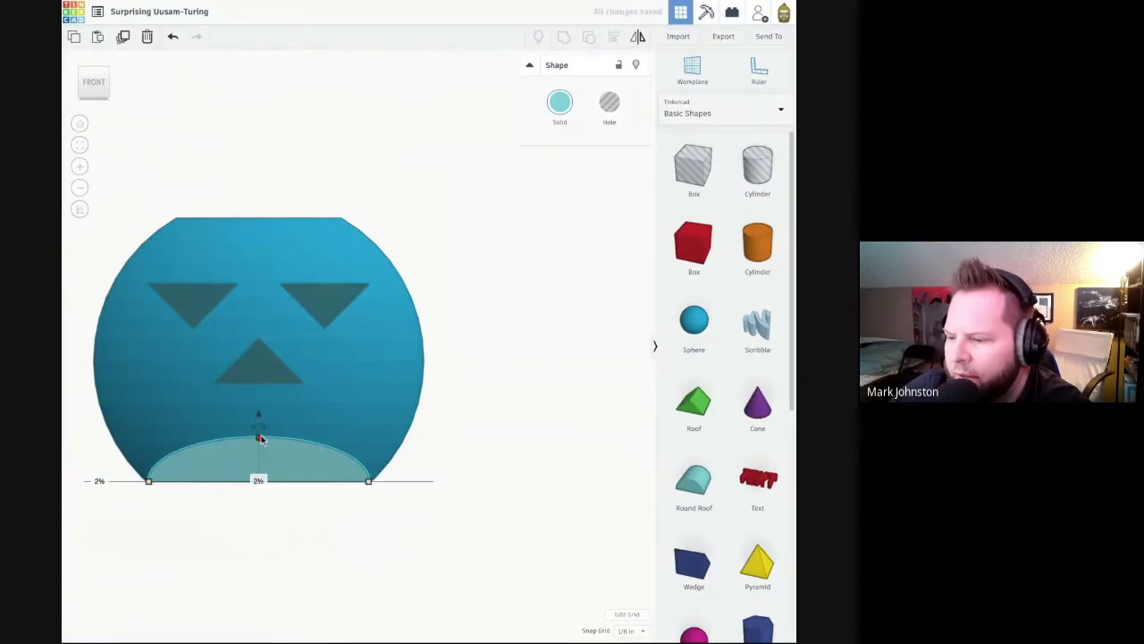
pyautogui.moveTo(148, 481); pyautogui.dragTo(170, 481)
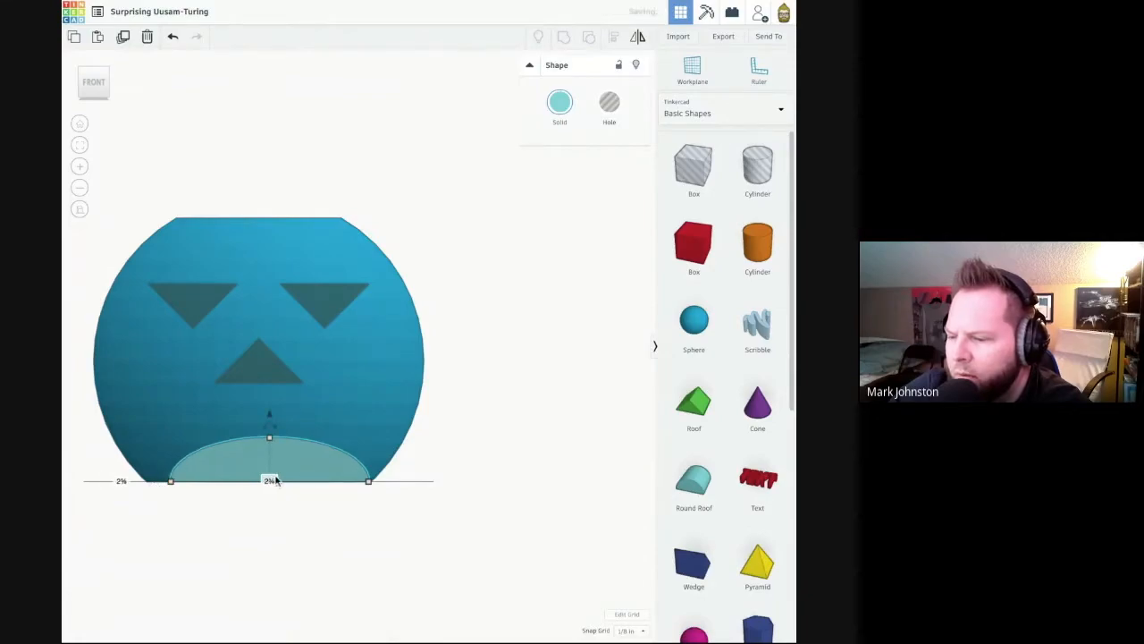
pyautogui.moveTo(371, 488); pyautogui.dragTo(371, 489)
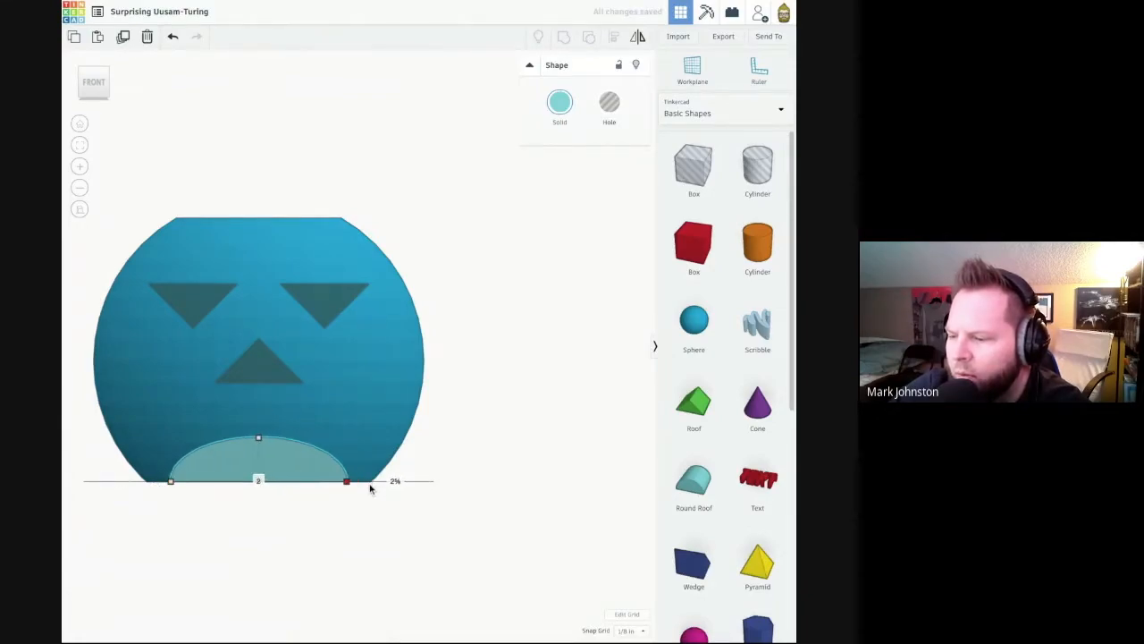
pyautogui.click(261, 444)
pyautogui.moveTo(260, 445); pyautogui.dragTo(259, 448)
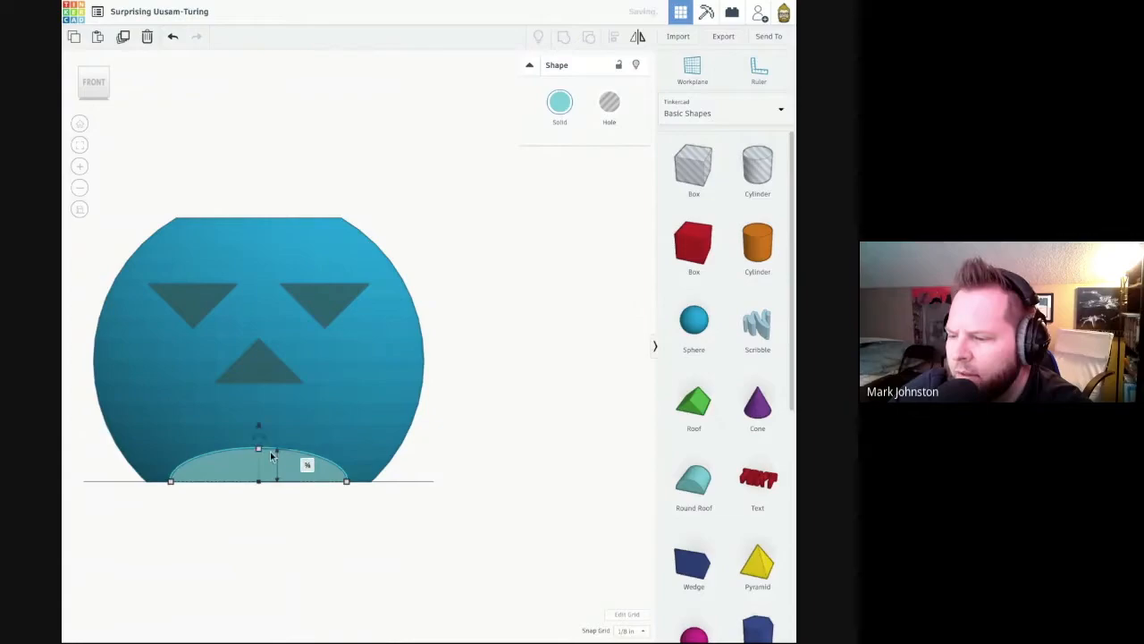
pyautogui.click(291, 502)
# - Turn the round roof upside down and raise it ⅜ in above the workplane as a smiling mouth below the nose
pyautogui.click(97, 82)
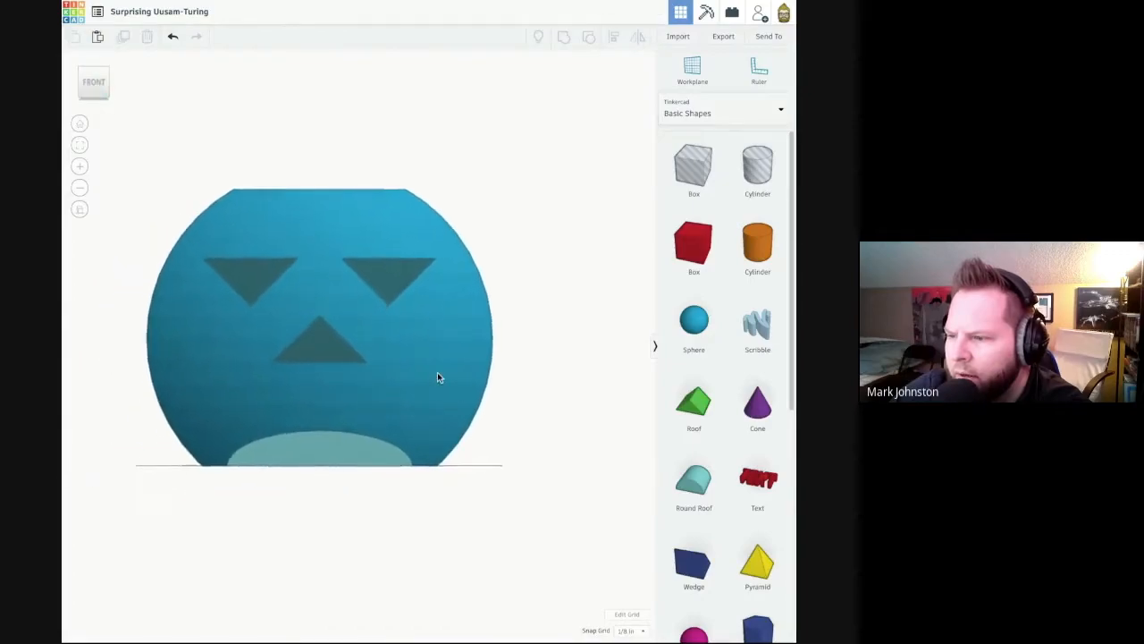
pyautogui.click(413, 476)
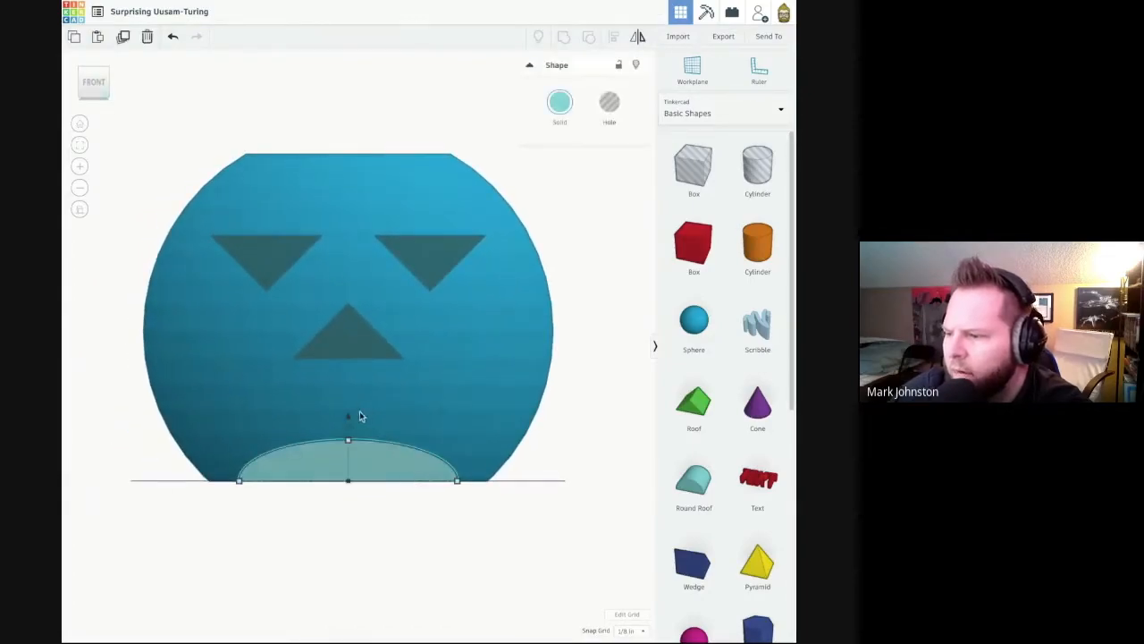
pyautogui.moveTo(346, 419); pyautogui.dragTo(357, 374)
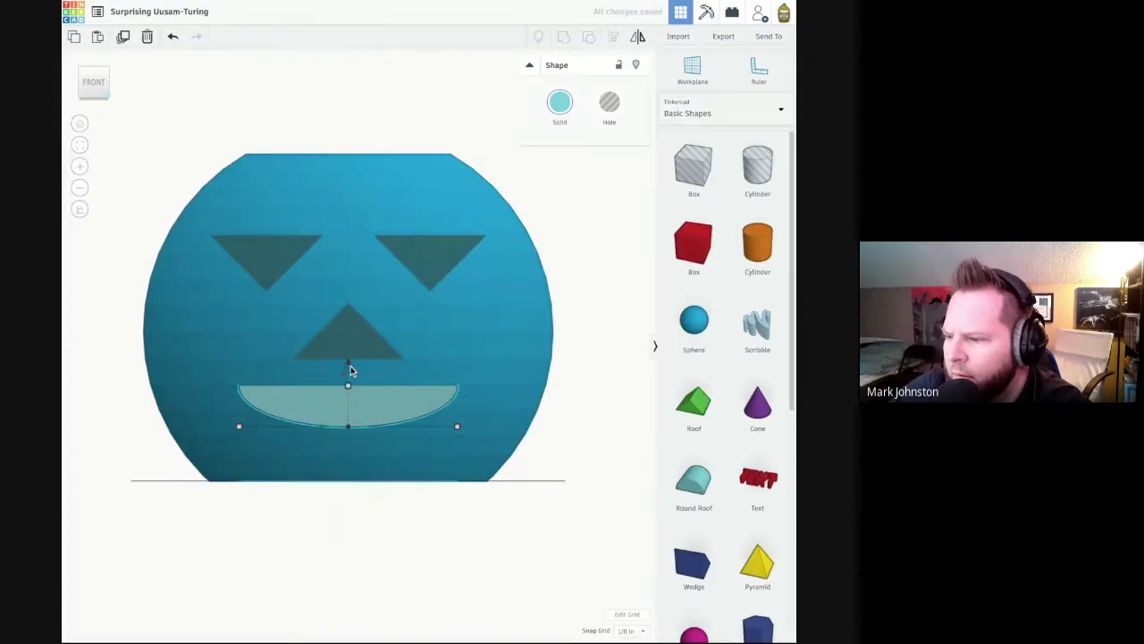
pyautogui.hotkey('ctrl', 'Down')
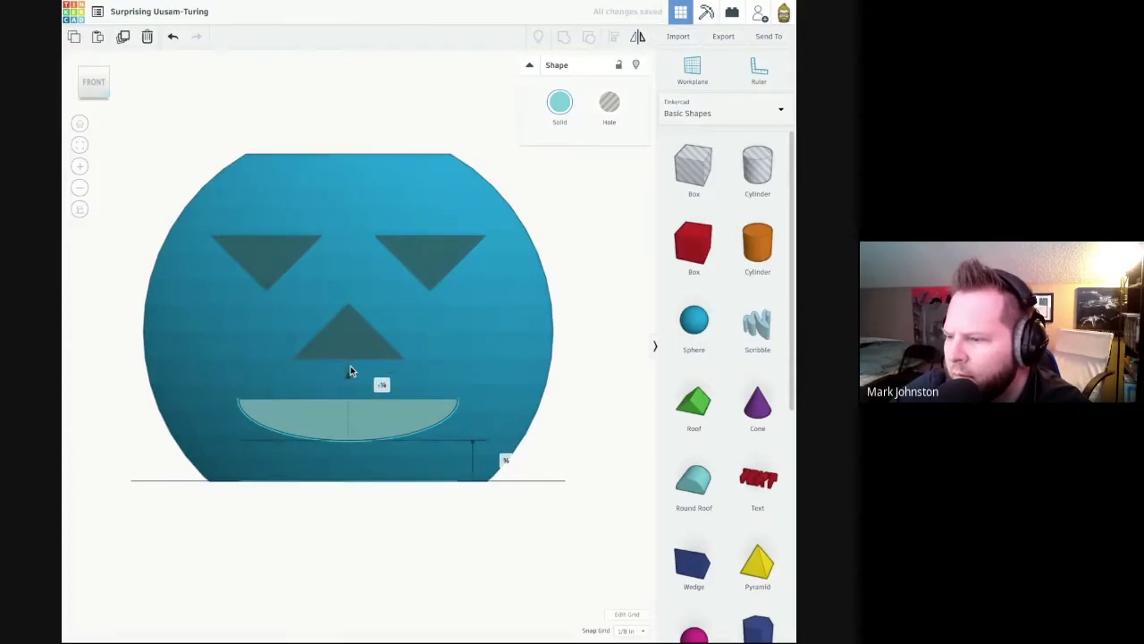
pyautogui.click(579, 419)
# - Add a box hole through the front of the mouth, narrow it to about ¼ in and raise it right of centre to form a tooth
pyautogui.moveTo(579, 420); pyautogui.dragTo(562, 481, button='right')
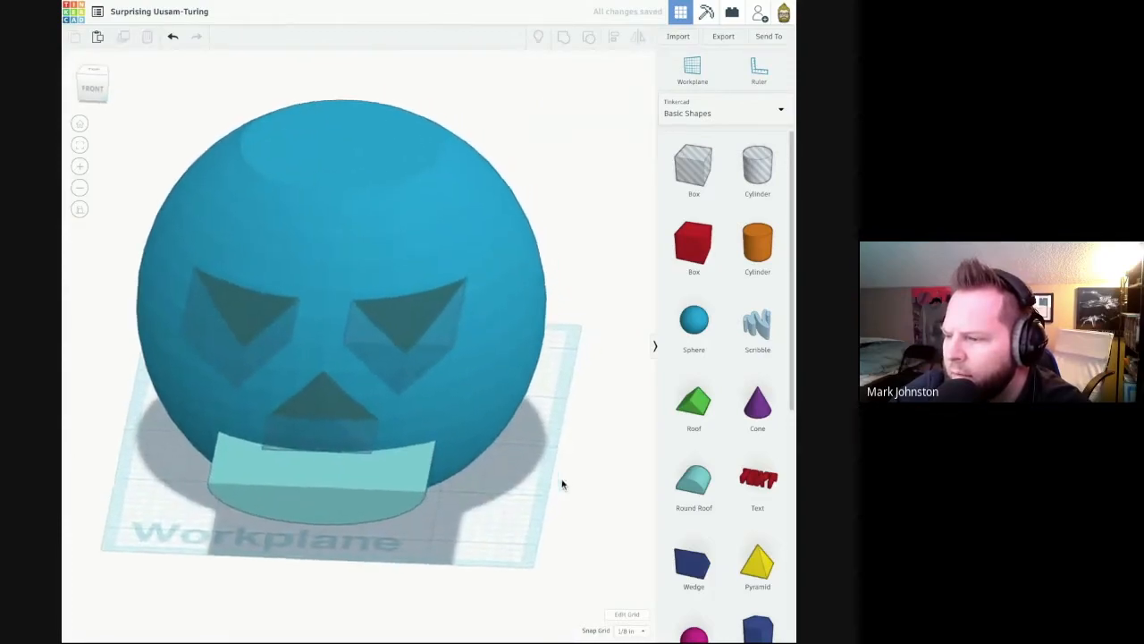
pyautogui.moveTo(562, 484); pyautogui.dragTo(476, 480, button='middle')
pyautogui.click(216, 488)
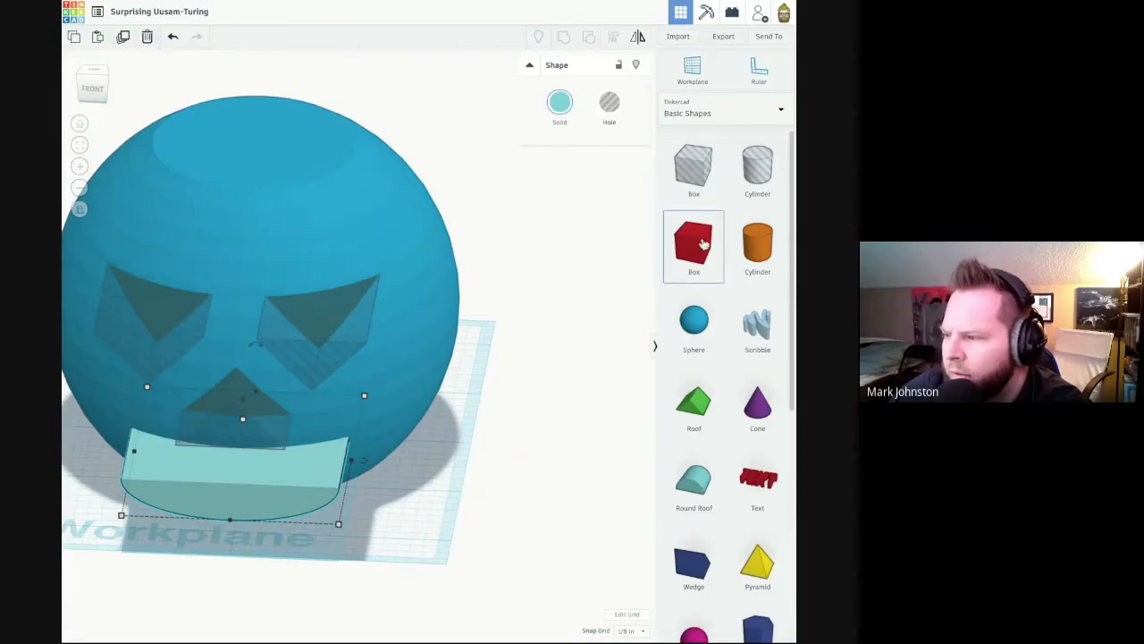
pyautogui.moveTo(693, 168); pyautogui.dragTo(285, 556)
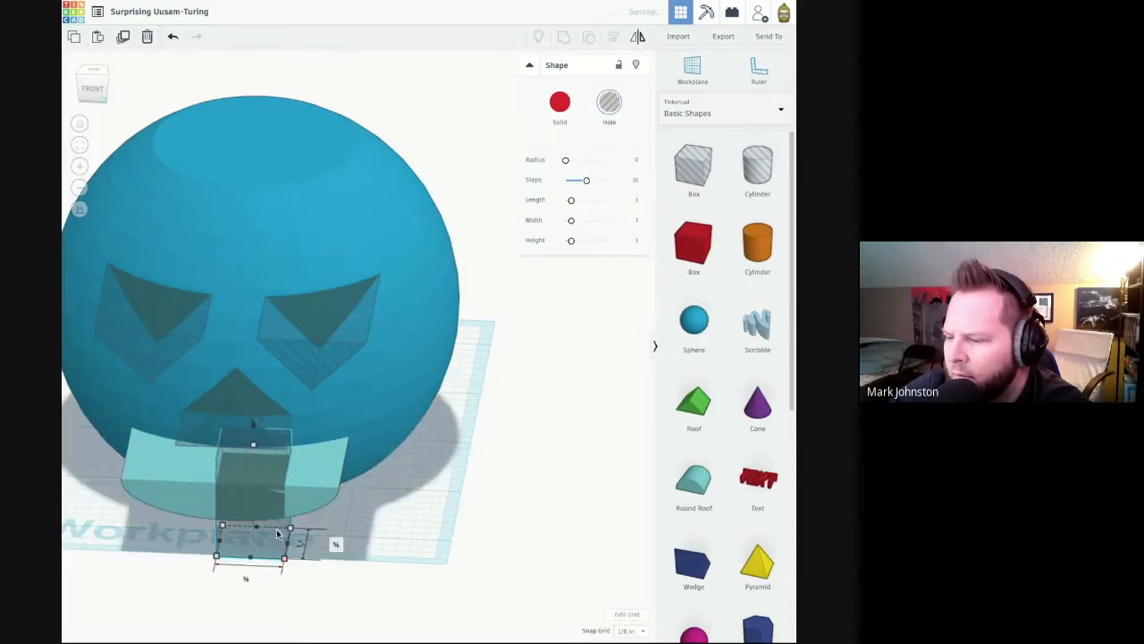
pyautogui.moveTo(252, 448)
pyautogui.mouseDown()
pyautogui.moveTo(254, 506)
pyautogui.moveTo(254, 425)
pyautogui.mouseUp()
pyautogui.moveTo(255, 486); pyautogui.dragTo(255, 487)
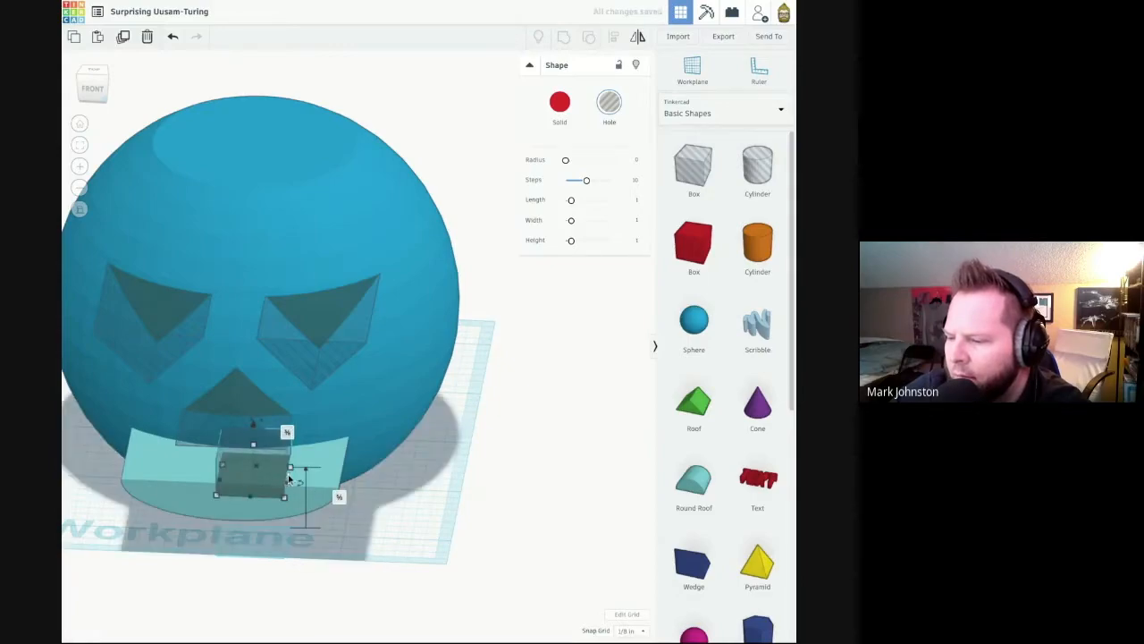
pyautogui.moveTo(287, 484)
pyautogui.mouseDown()
pyautogui.moveTo(239, 480)
pyautogui.moveTo(278, 487)
pyautogui.mouseUp()
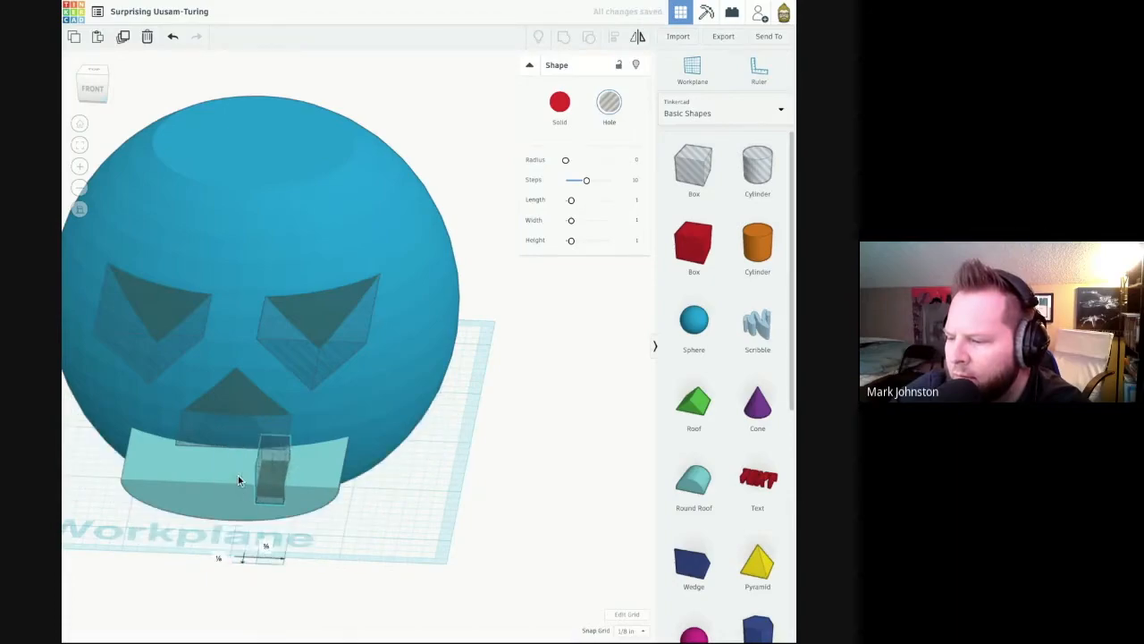
pyautogui.moveTo(272, 452); pyautogui.dragTo(275, 439)
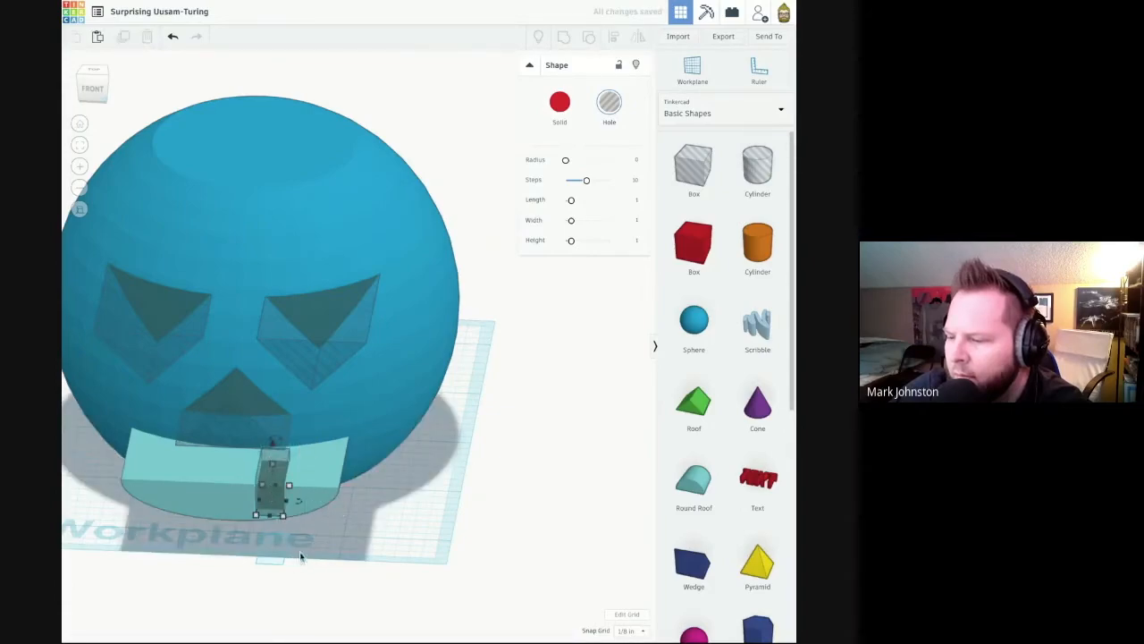
# - Group the box hole with the round roof to cut the tooth notch out of the mouth
pyautogui.moveTo(332, 562); pyautogui.dragTo(223, 501)
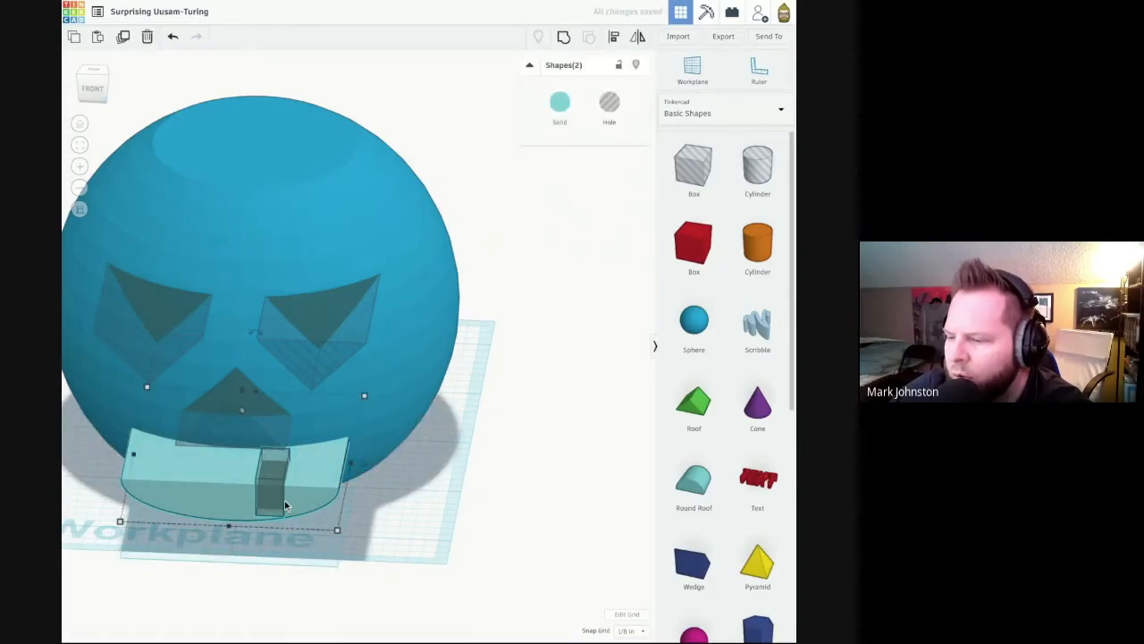
pyautogui.moveTo(439, 521); pyautogui.dragTo(407, 542, button='right')
pyautogui.click(563, 36)
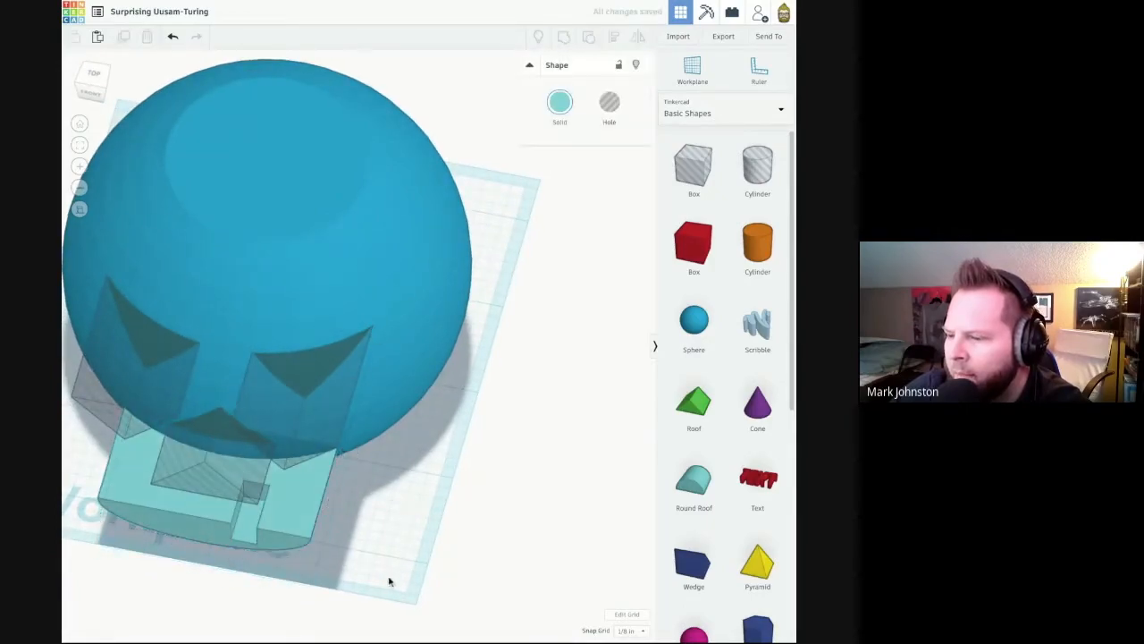
pyautogui.moveTo(411, 571); pyautogui.dragTo(410, 570, button='right')
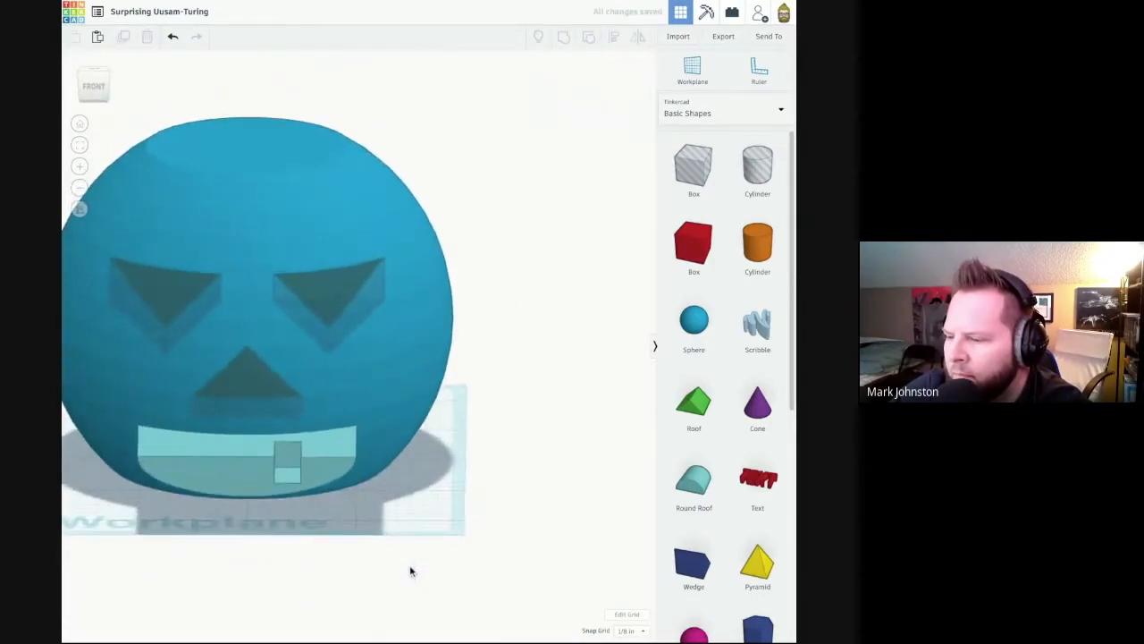
# - Turn the notched mouth into a hole and push it three grid increments back into the front of the sphere
pyautogui.click(320, 466)
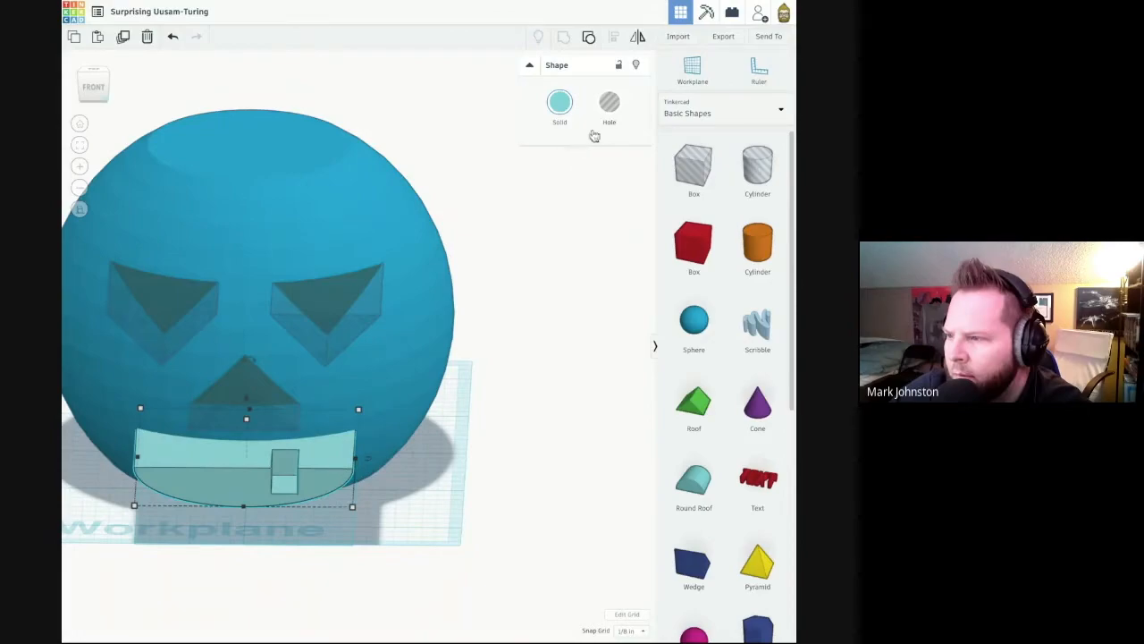
pyautogui.click(609, 104)
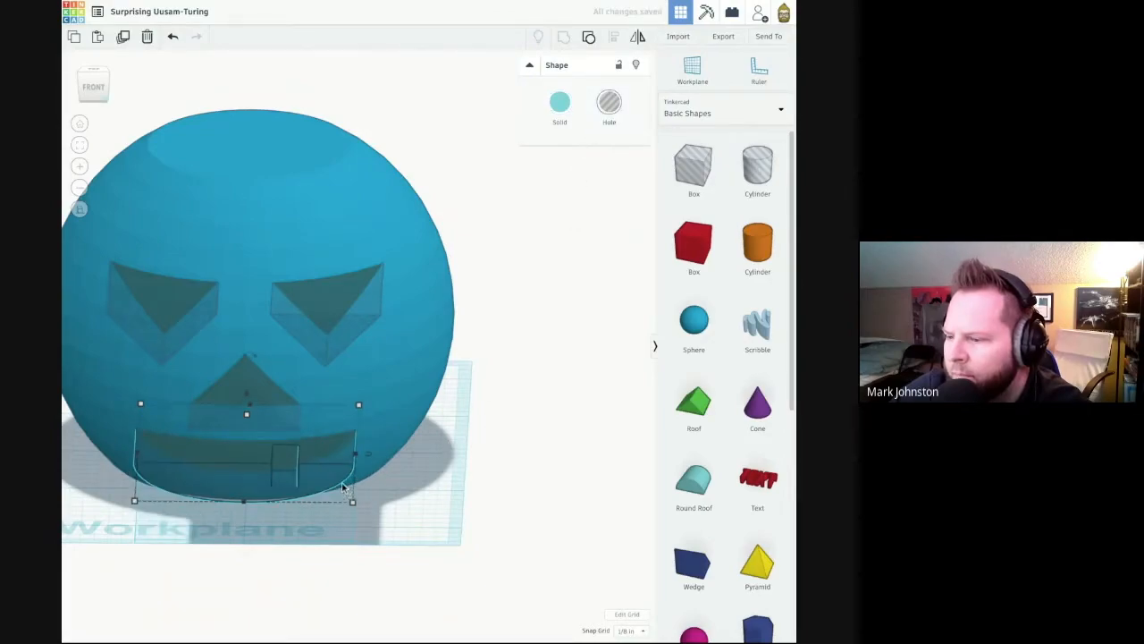
pyautogui.press('Up')
pyautogui.press('Up')
pyautogui.press('Up')
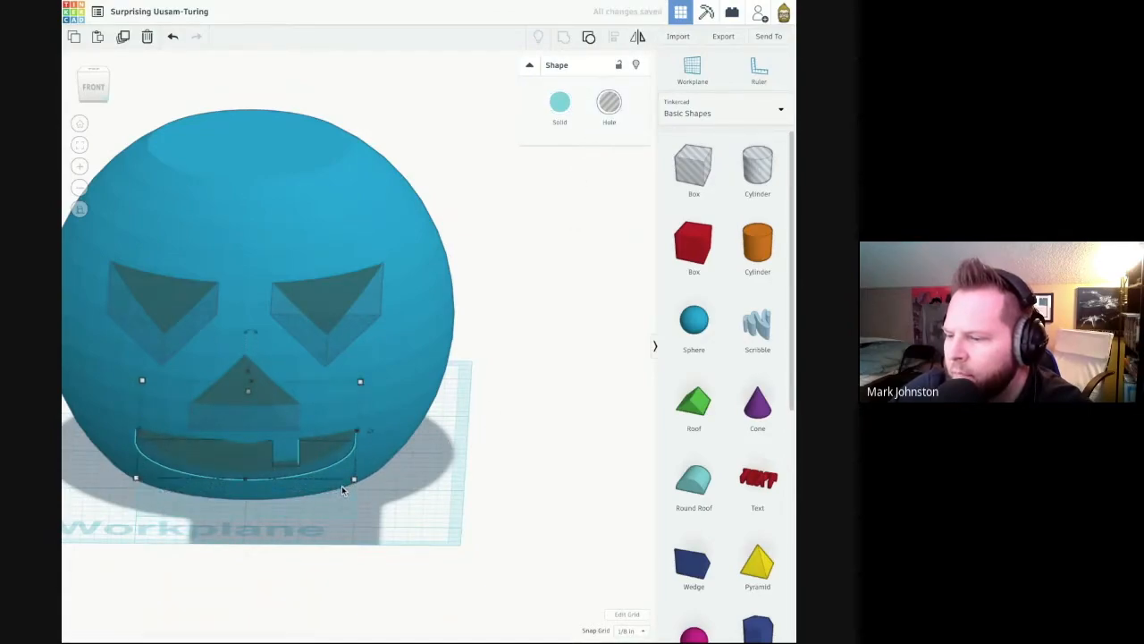
pyautogui.click(373, 480)
pyautogui.moveTo(374, 480); pyautogui.dragTo(374, 480, button='right')
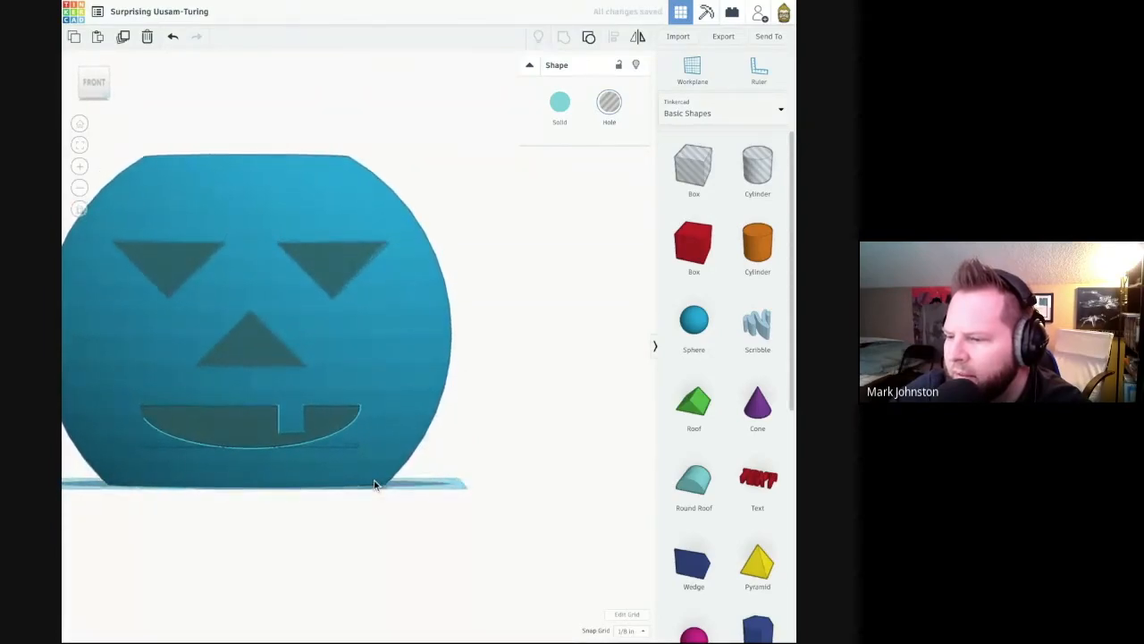
# - Group the sphere with the eye, nose and mouth holes to cut out the face
pyautogui.click(493, 452)
pyautogui.scroll(-2, 494, 452)
pyautogui.moveTo(514, 414); pyautogui.dragTo(525, 527, button='right')
pyautogui.moveTo(525, 547); pyautogui.dragTo(216, 133)
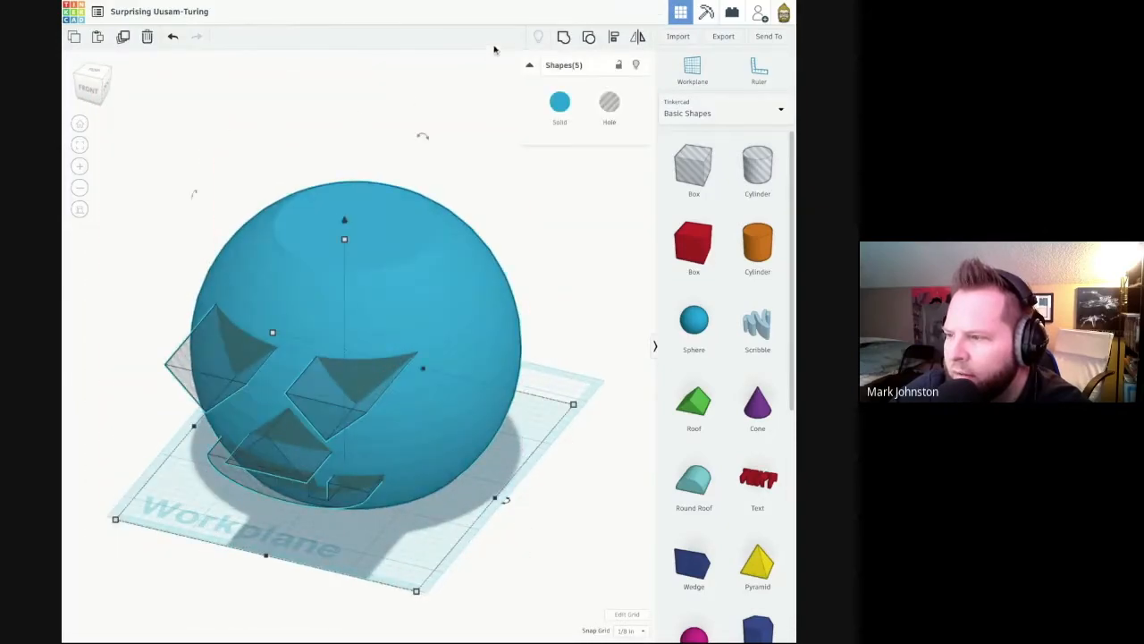
pyautogui.click(562, 39)
pyautogui.click(582, 245)
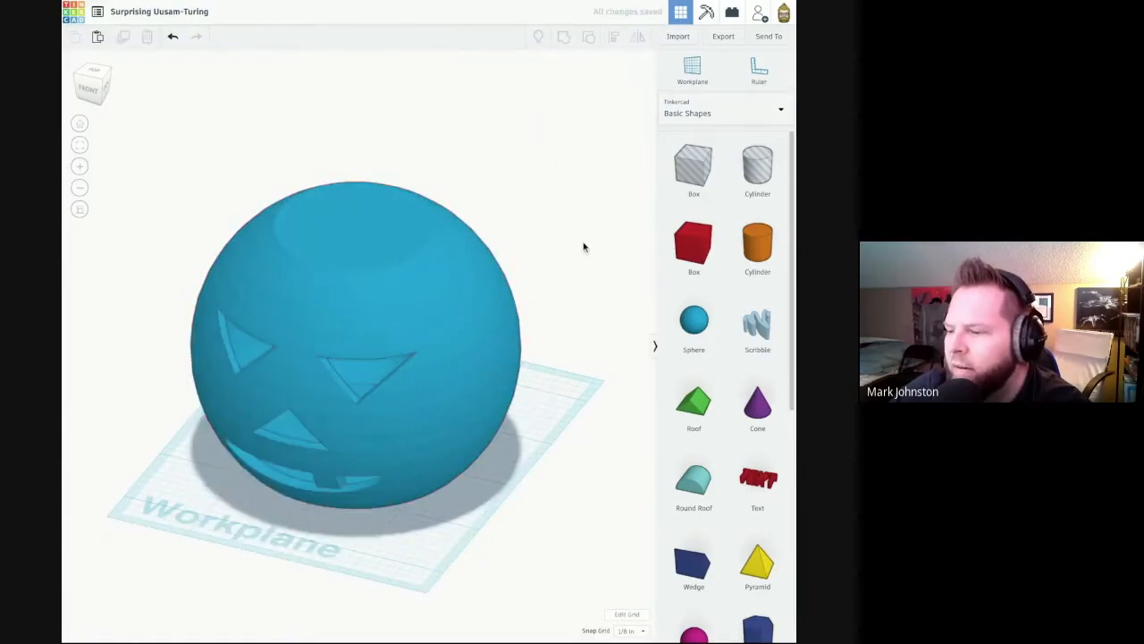
# - Colour the carved jack-o'-lantern orange
pyautogui.moveTo(563, 353); pyautogui.dragTo(572, 406, button='right')
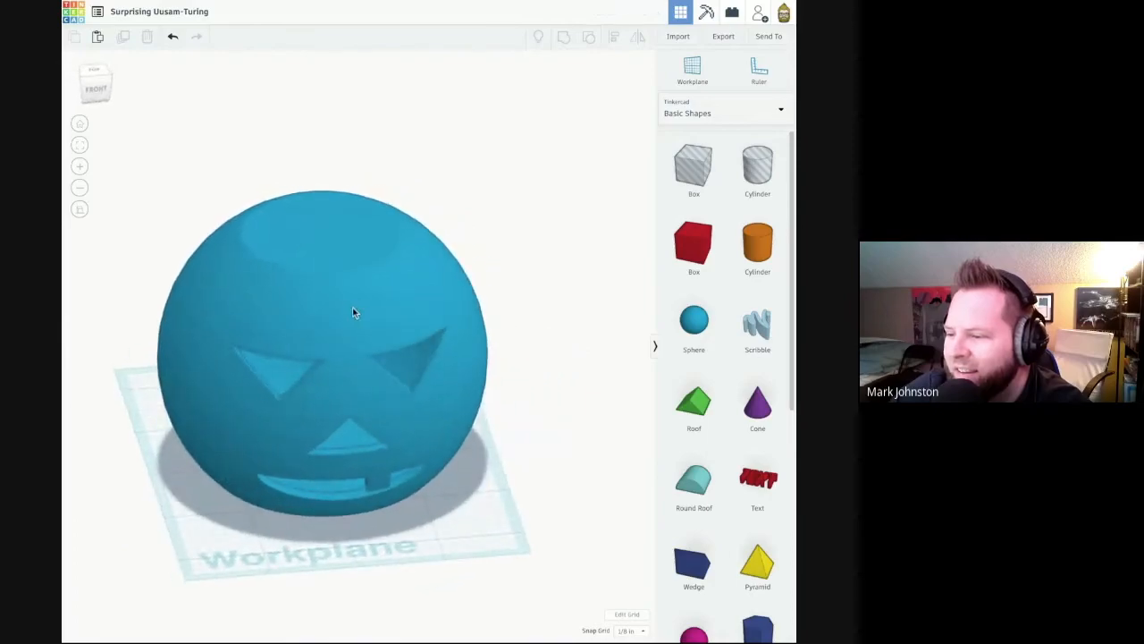
pyautogui.click(355, 312)
pyautogui.click(563, 107)
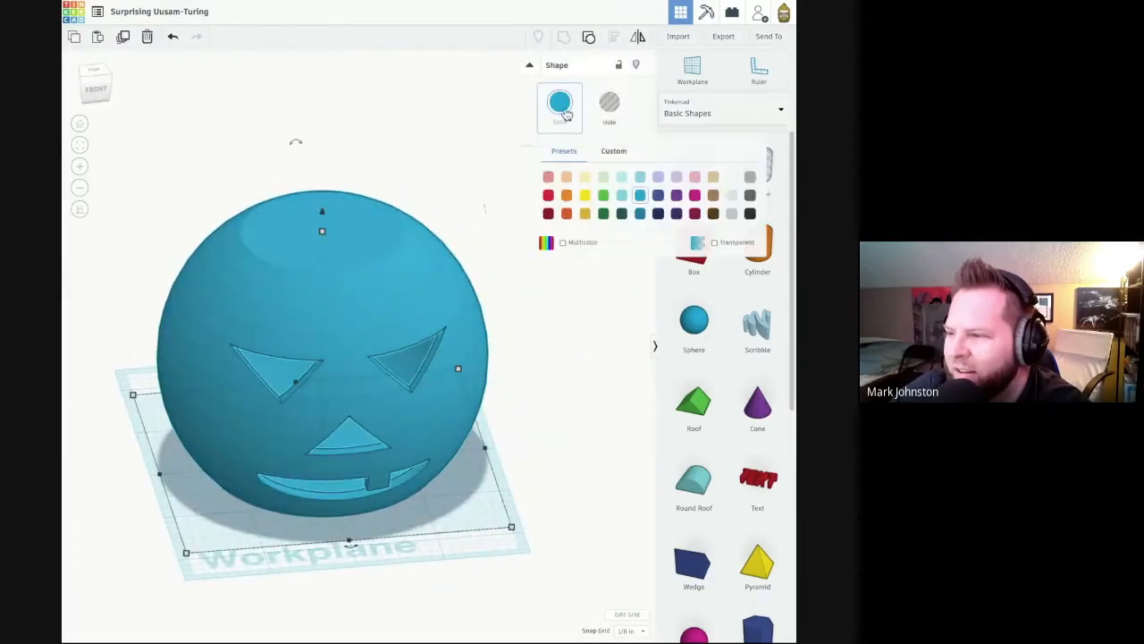
pyautogui.click(567, 197)
pyautogui.click(557, 337)
pyautogui.moveTo(557, 337); pyautogui.dragTo(568, 383, button='right')
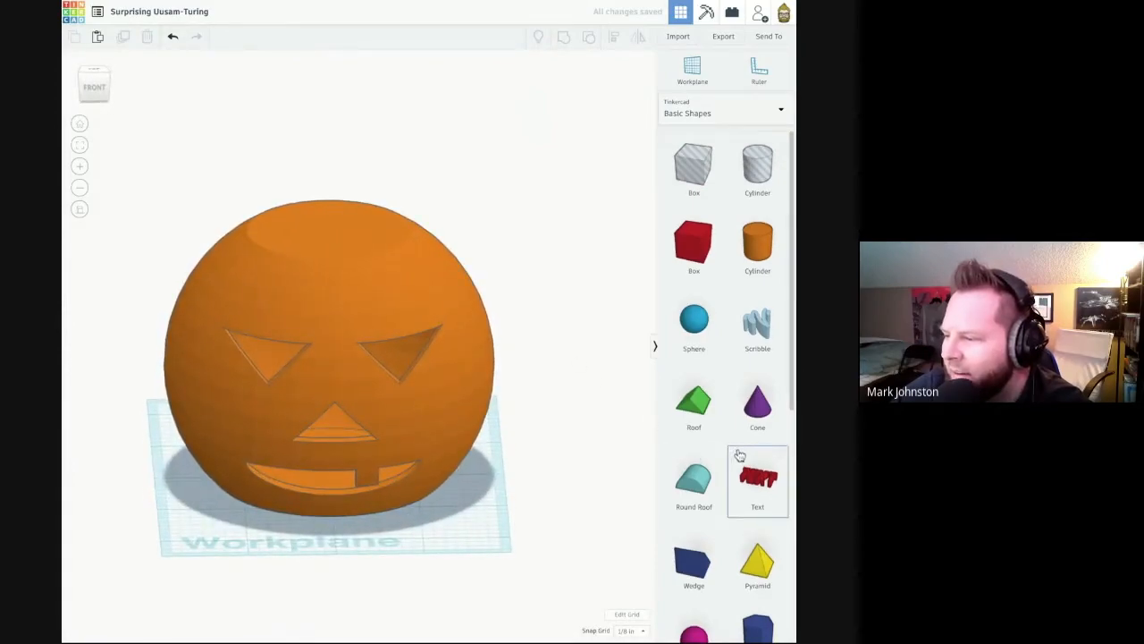
# - Add a Pyramid at the front right of the pumpkin, flip it 180° upside down and extend its depth to 1⅛ in
pyautogui.scroll(-1, 738, 454)
pyautogui.moveTo(757, 547); pyautogui.dragTo(515, 537)
pyautogui.moveTo(509, 430); pyautogui.dragTo(514, 555)
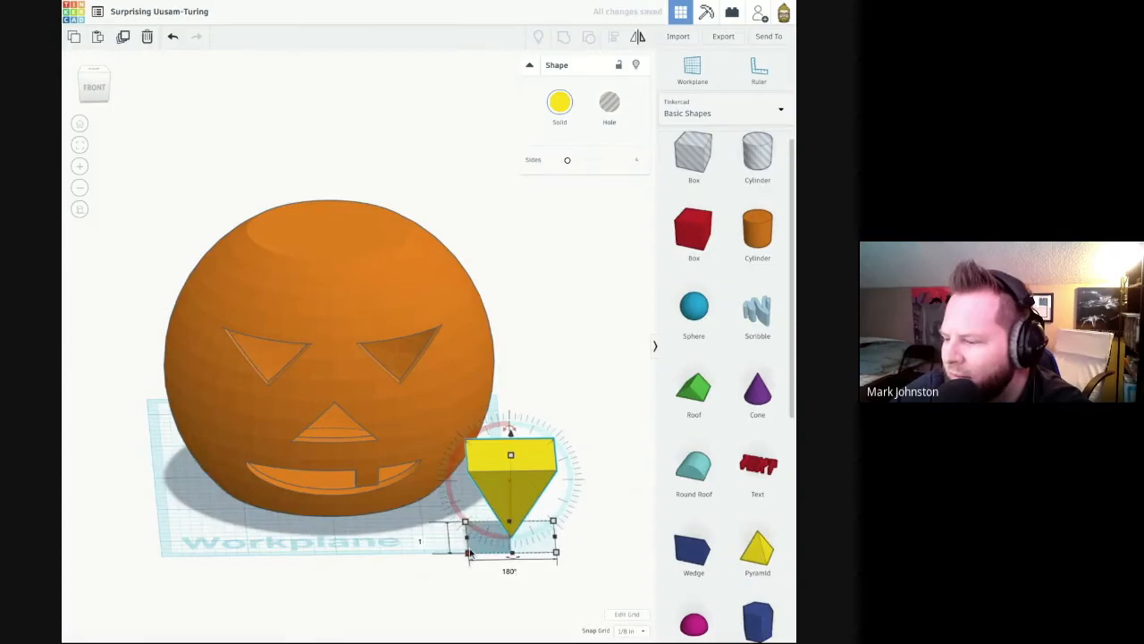
pyautogui.click(498, 534)
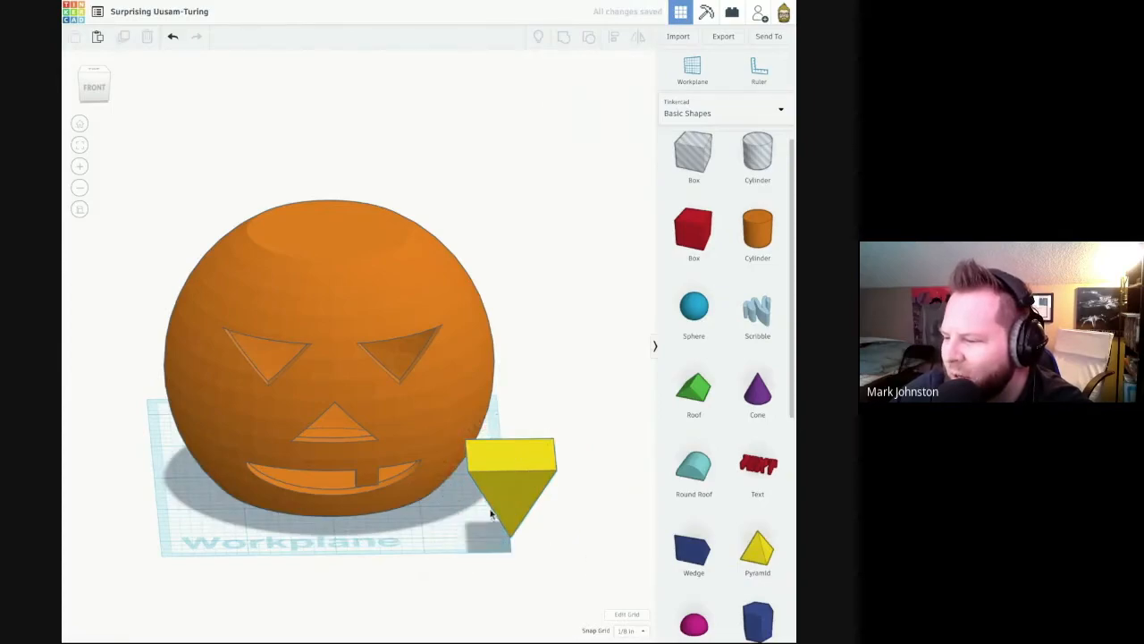
pyautogui.click(500, 502)
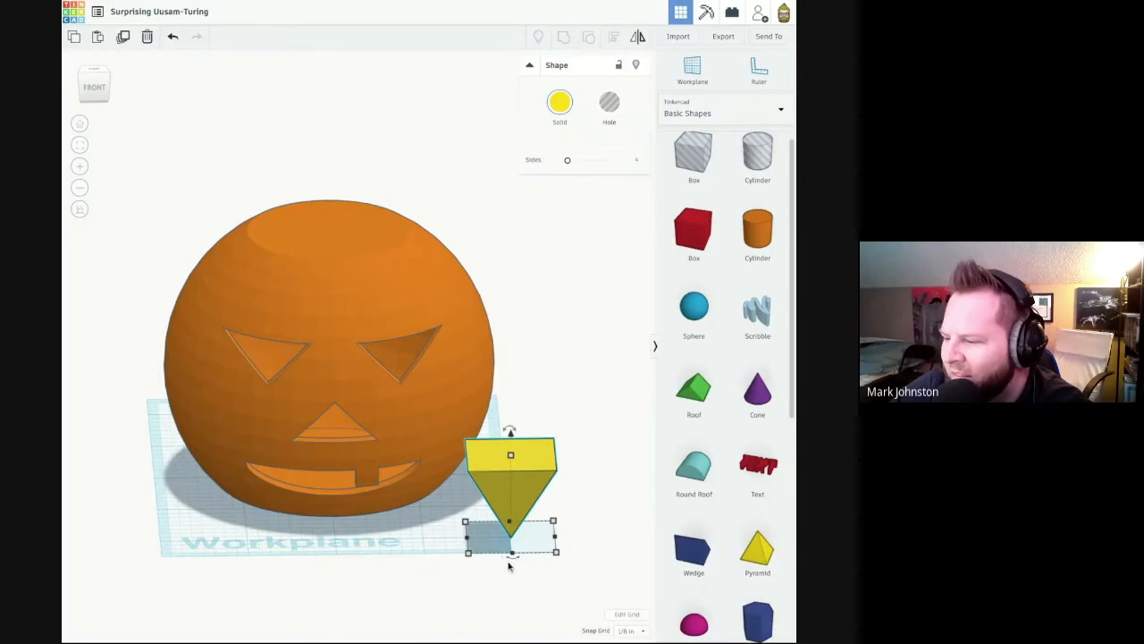
pyautogui.moveTo(514, 560)
pyautogui.mouseDown()
pyautogui.moveTo(523, 570)
pyautogui.moveTo(515, 562)
pyautogui.mouseUp()
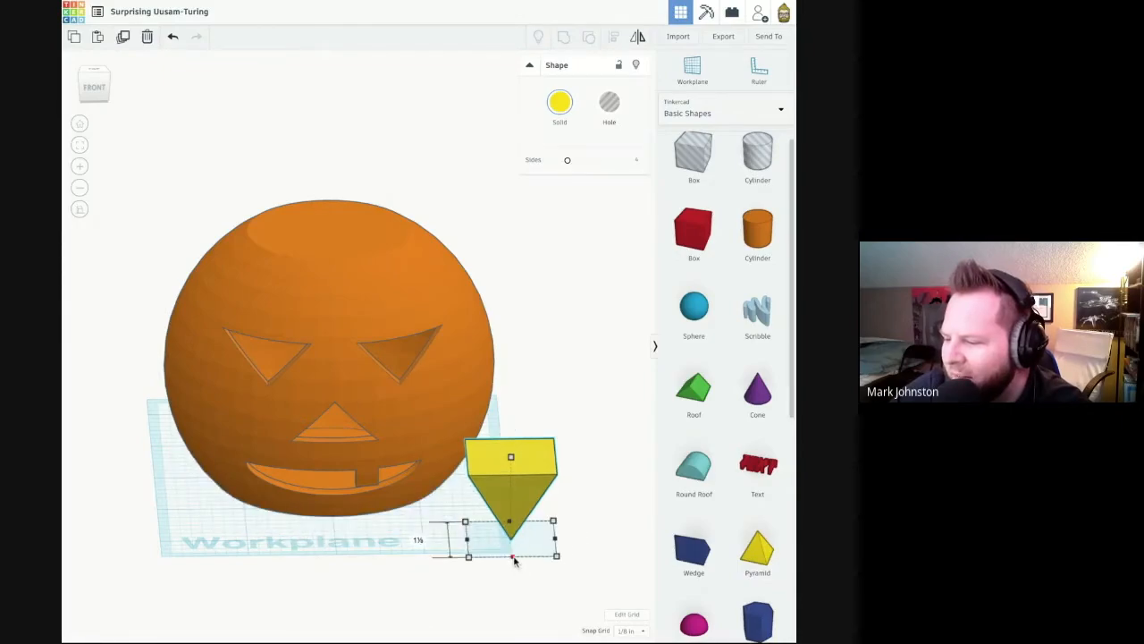
# - Rotate the inverted pyramid 22.5° about its vertical axis and colour it brown
pyautogui.moveTo(514, 566); pyautogui.dragTo(516, 560)
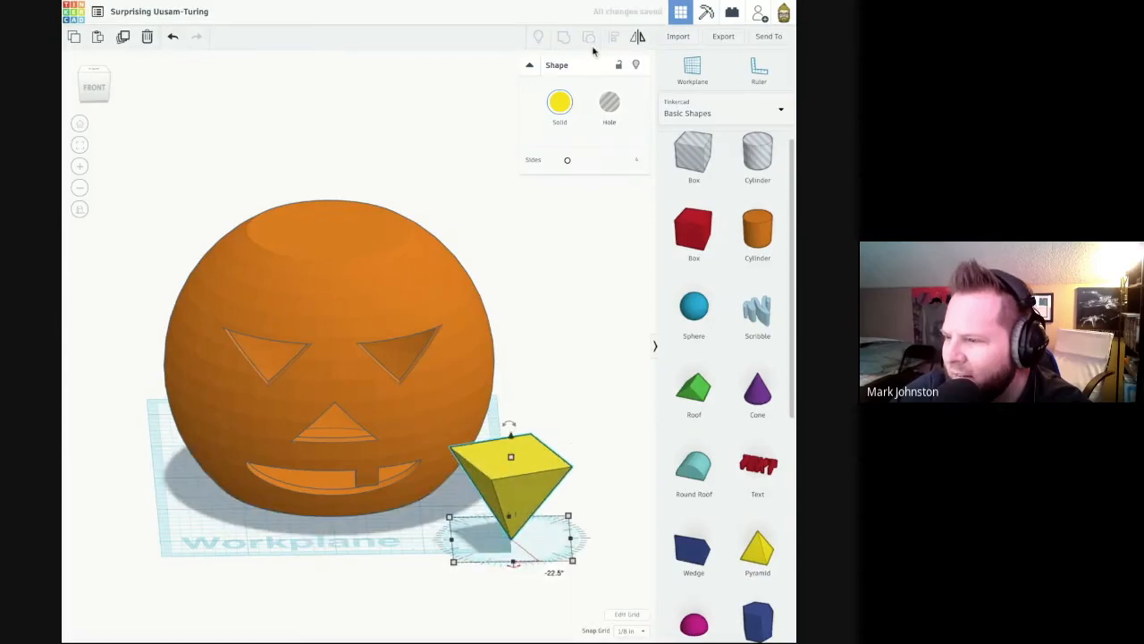
pyautogui.click(560, 101)
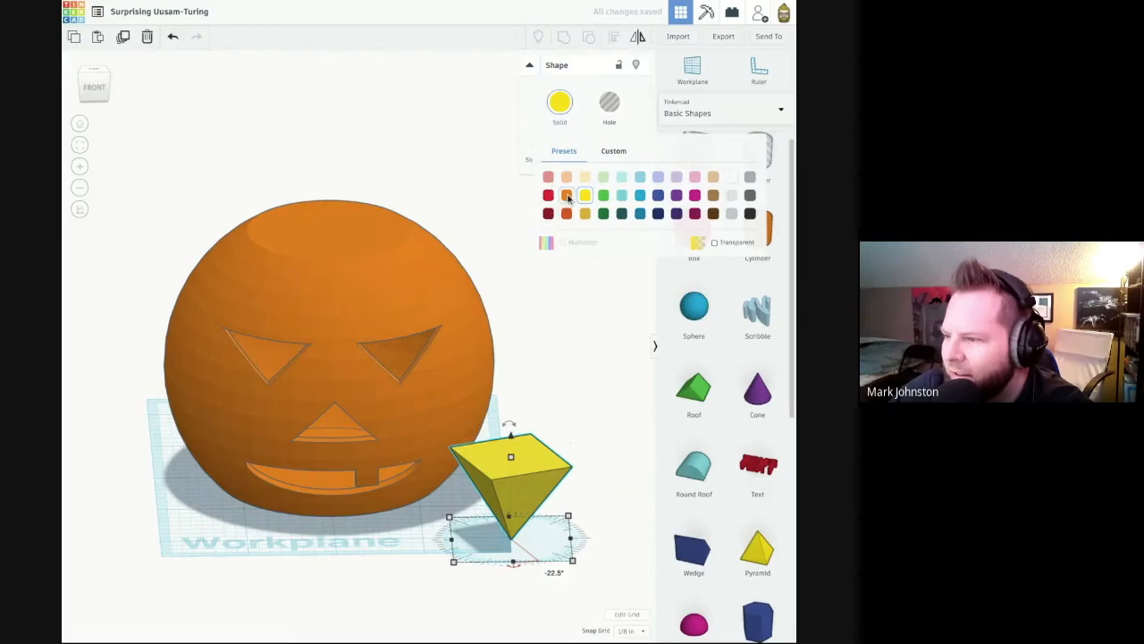
pyautogui.click(561, 197)
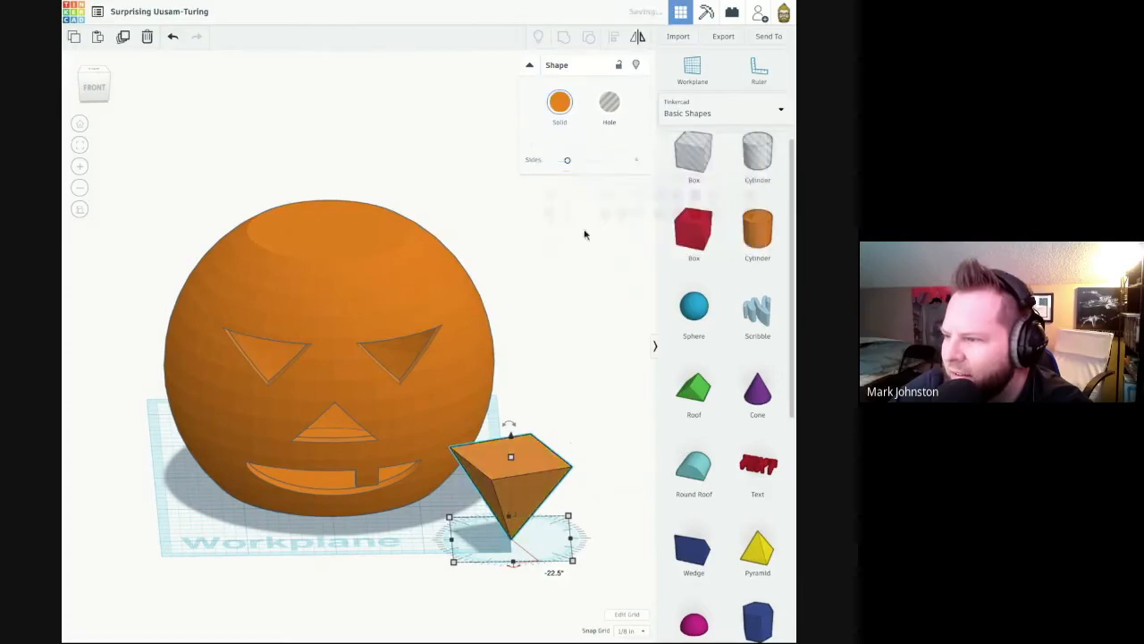
pyautogui.click(561, 101)
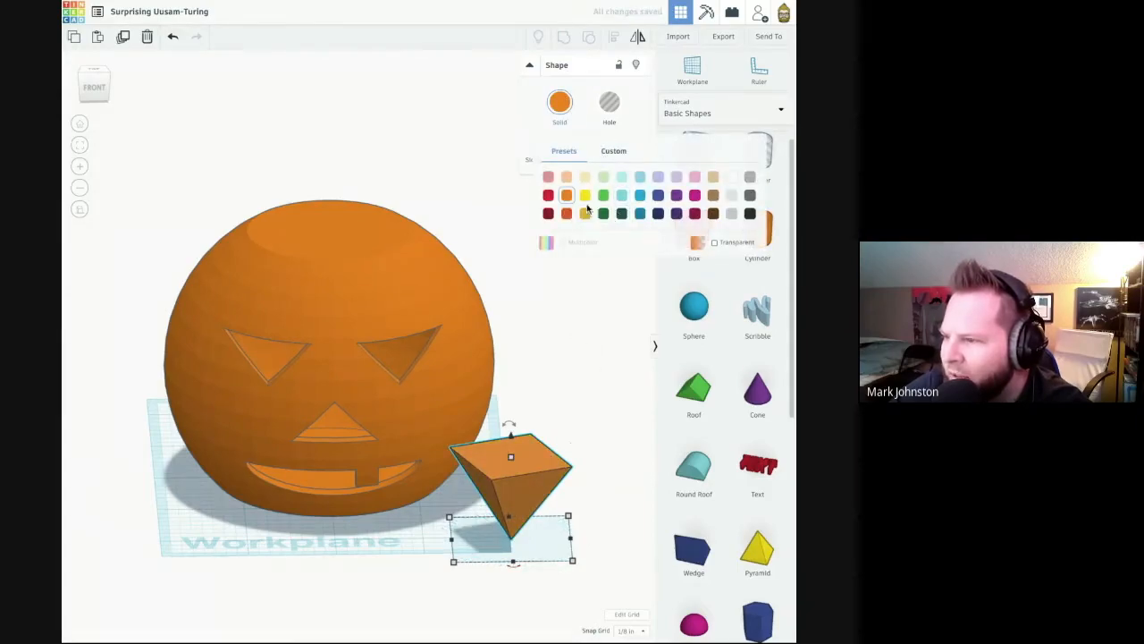
pyautogui.click(715, 194)
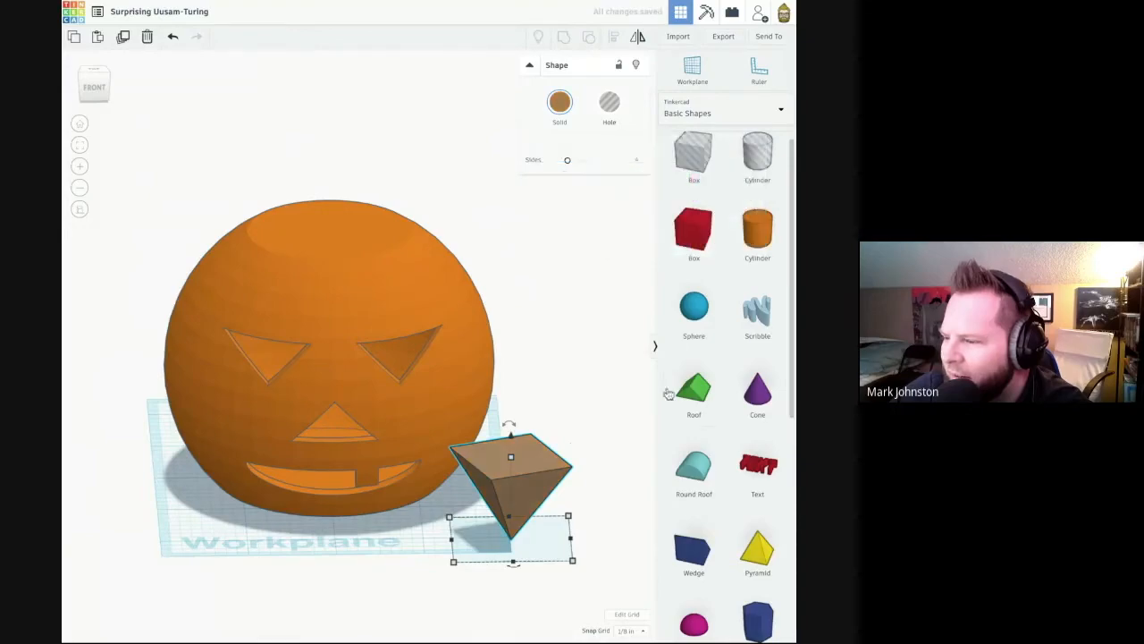
# - Tilt the brown pyramid slightly clockwise as seen from the front and raise it 2¾ in above the workplane
pyautogui.moveTo(508, 423); pyautogui.dragTo(550, 286)
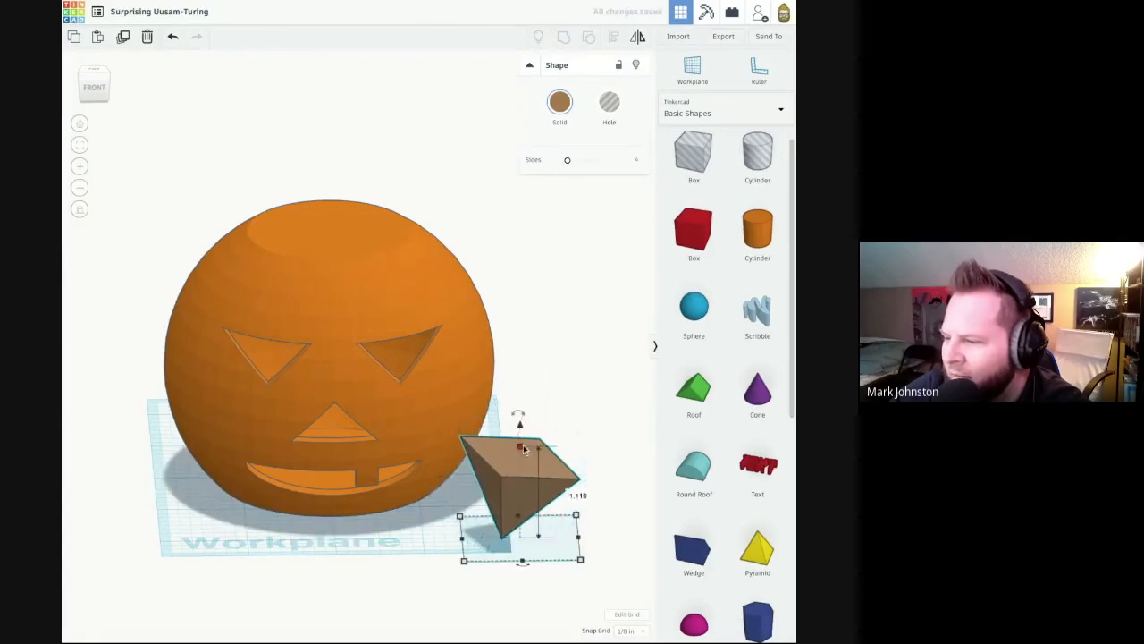
pyautogui.click(528, 414)
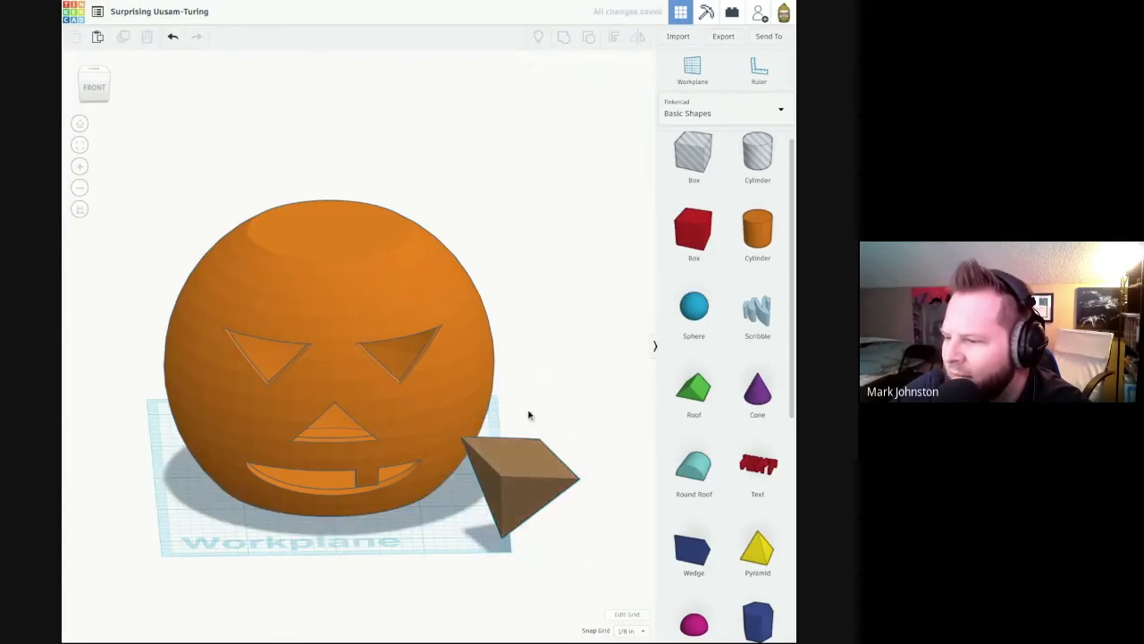
pyautogui.click(521, 492)
pyautogui.click(88, 87)
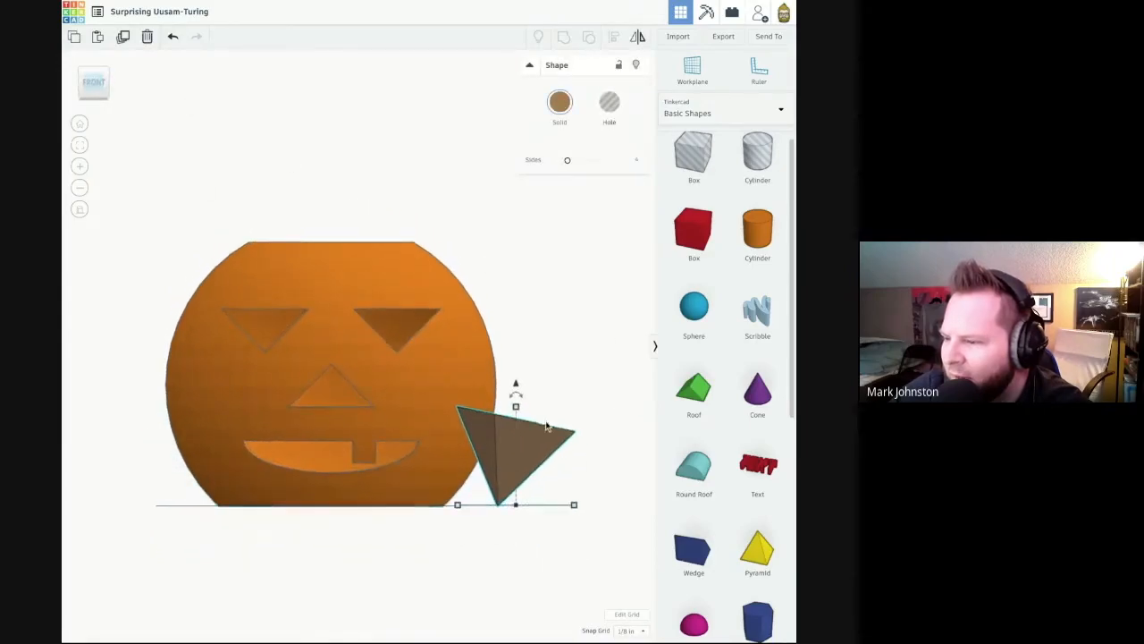
pyautogui.moveTo(514, 387); pyautogui.dragTo(514, 146)
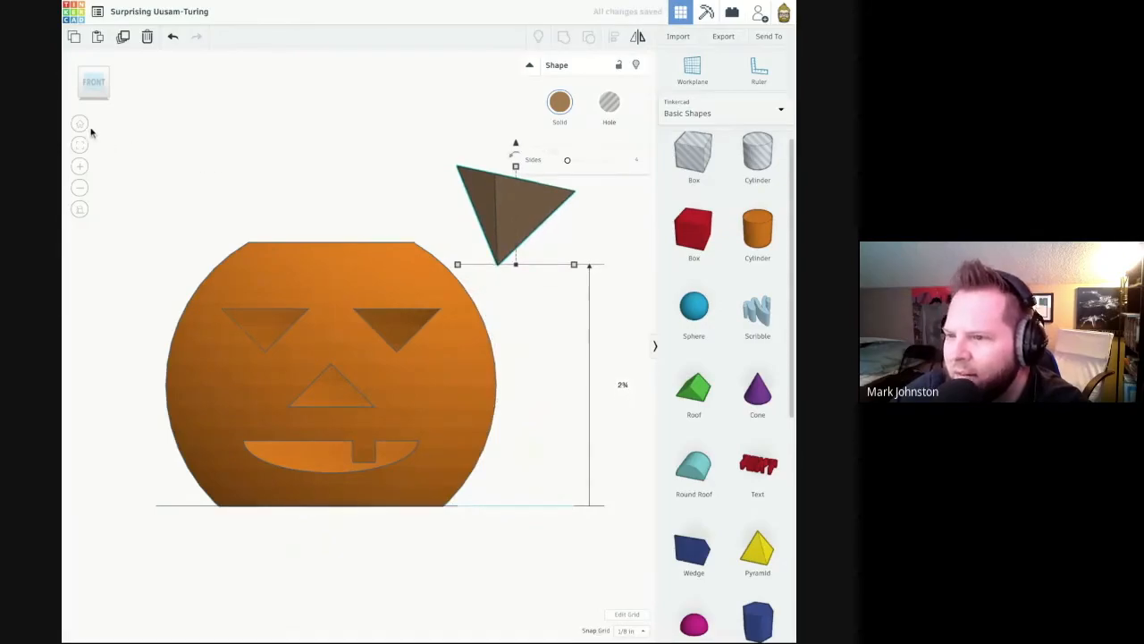
# - Shift the raised pyramid 16 grid increments left, roughly over the middle of the pumpkin's width
pyautogui.press('Left')
pyautogui.press('Left')
pyautogui.press('Left')
pyautogui.press('Left')
pyautogui.press('Left')
pyautogui.press('Left')
pyautogui.press('Left')
pyautogui.press('Left')
pyautogui.press('Left')
pyautogui.press('Left')
pyautogui.press('Left')
pyautogui.press('Left')
pyautogui.press('Left')
pyautogui.press('Left')
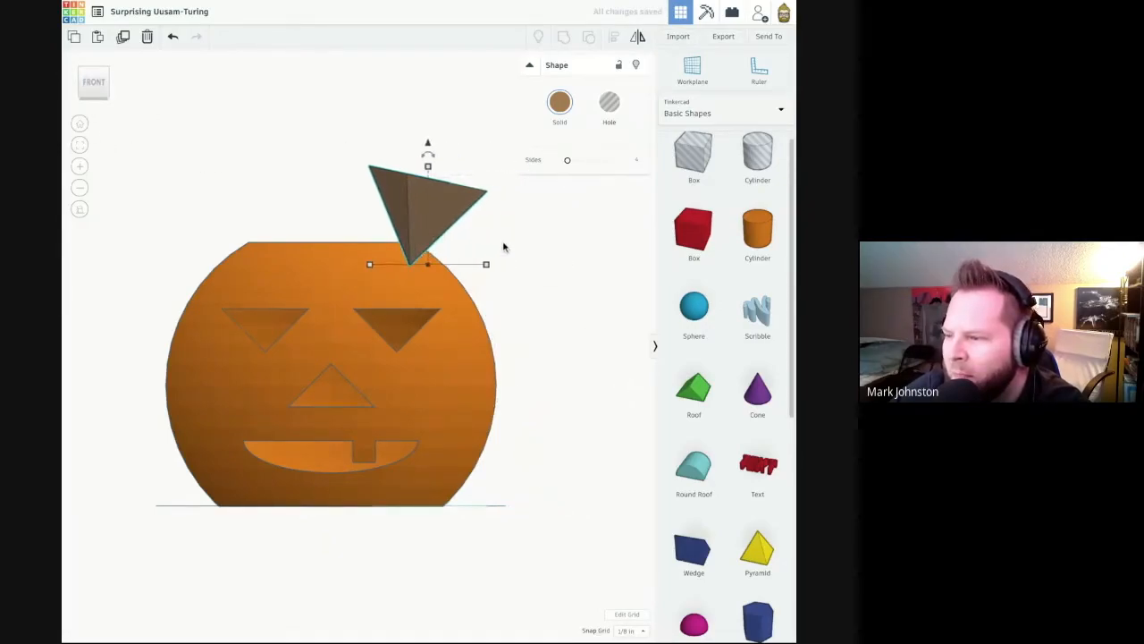
pyautogui.press('Left')
pyautogui.press('Left')
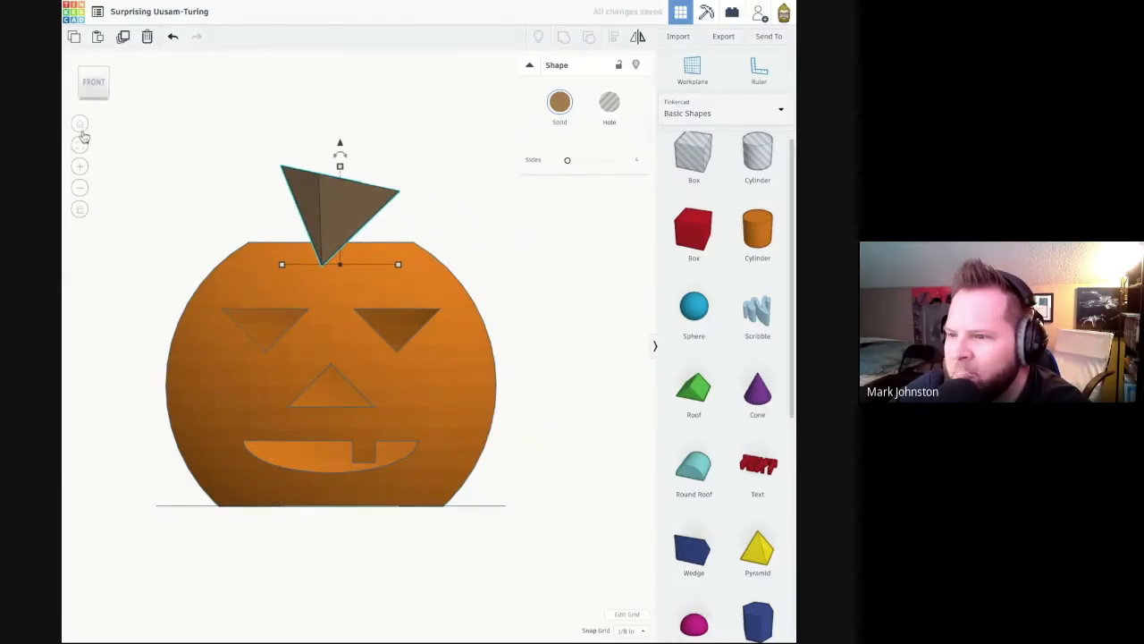
# - Move the pyramid back onto the centre of the pumpkin's flat top as a stem and check it from the front
pyautogui.click(95, 64)
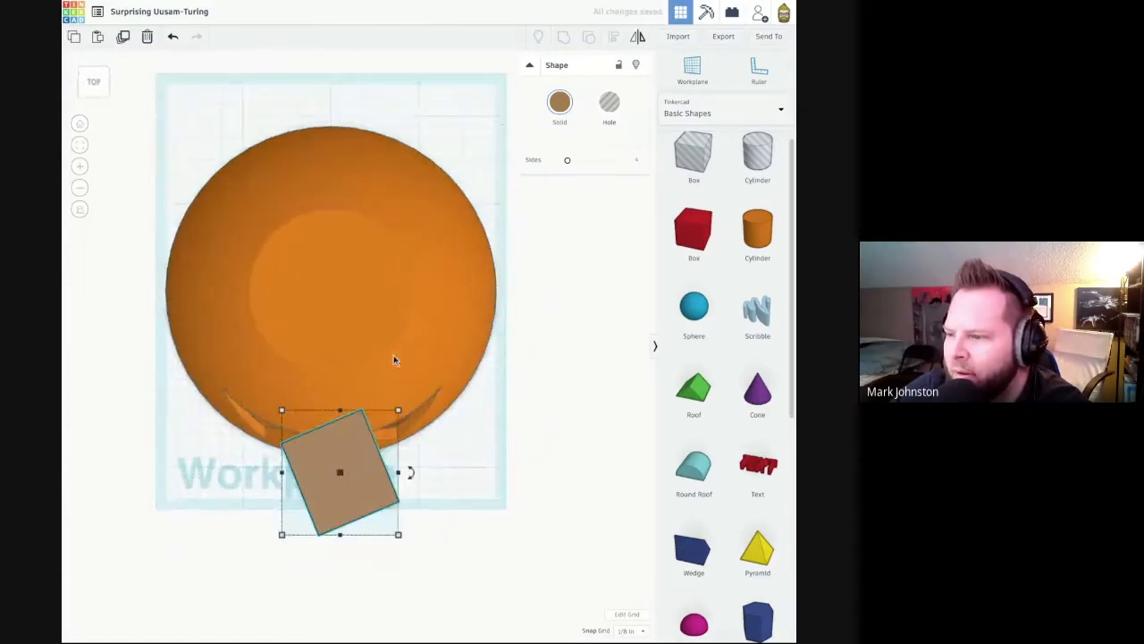
pyautogui.moveTo(347, 464); pyautogui.dragTo(347, 456)
pyautogui.moveTo(328, 299); pyautogui.dragTo(339, 289)
pyautogui.click(516, 430)
pyautogui.moveTo(519, 433); pyautogui.dragTo(526, 305, button='right')
pyautogui.click(93, 93)
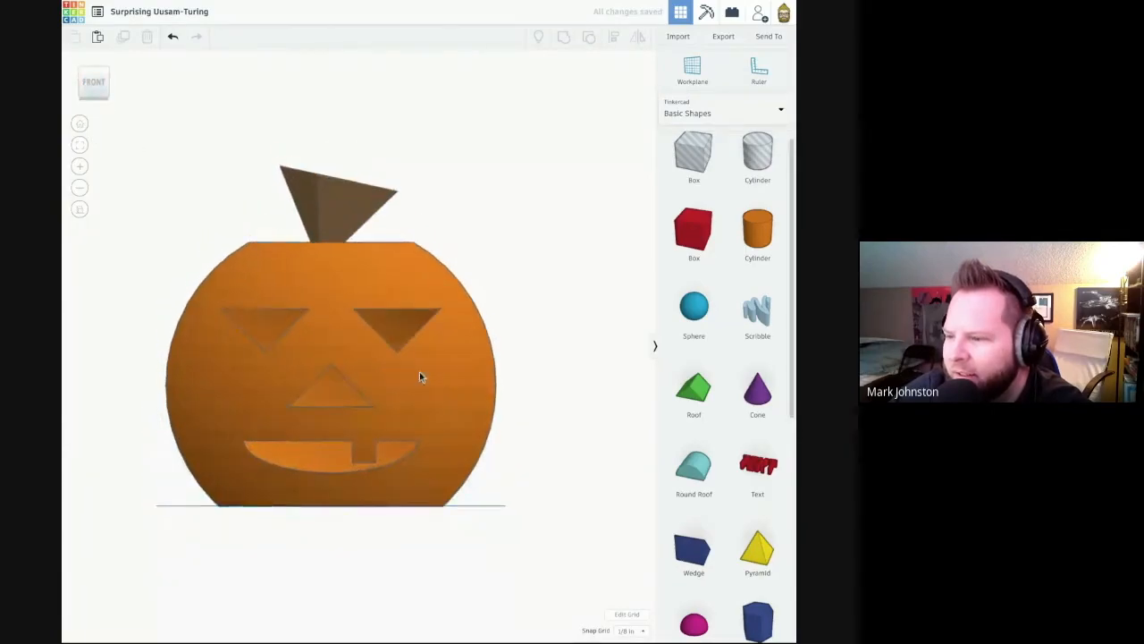
pyautogui.moveTo(566, 391)
pyautogui.mouseDown(button='right')
pyautogui.moveTo(531, 405)
pyautogui.moveTo(571, 406)
pyautogui.moveTo(574, 396)
pyautogui.moveTo(526, 398)
pyautogui.moveTo(564, 403)
pyautogui.mouseUp(button='right')
pyautogui.moveTo(202, 480); pyautogui.dragTo(222, 450, button='right')
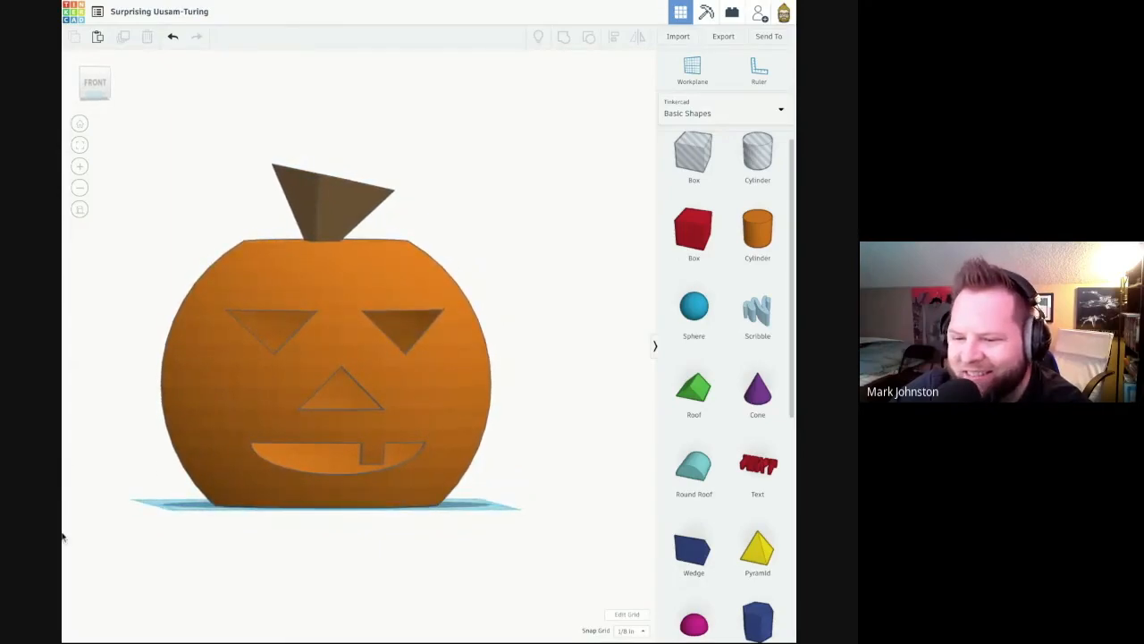